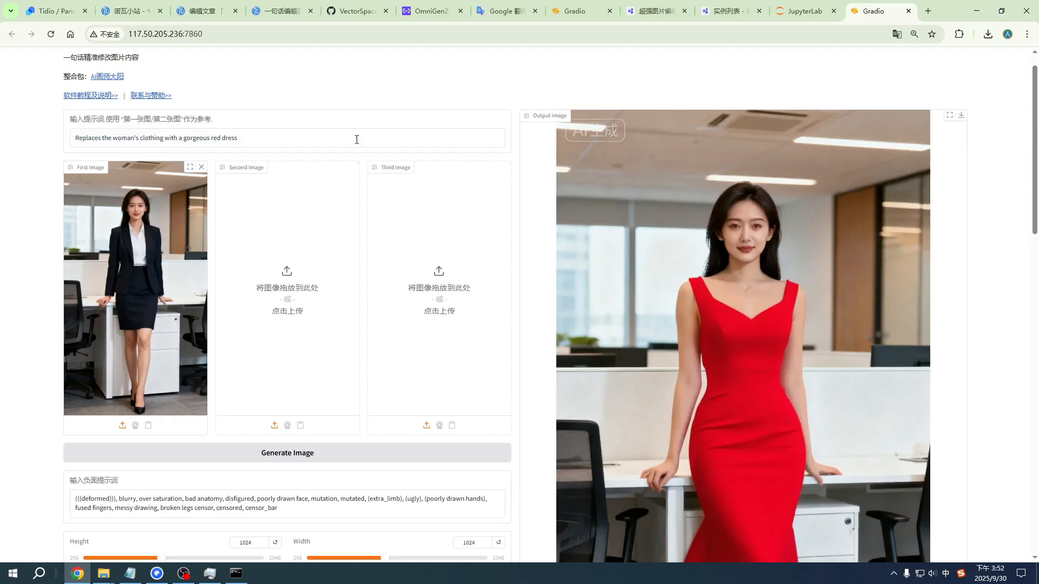
Step: Examine the red dress prompt, the source photo and the generated output image on the OmniGen2 page
{"action": "left_click_drag", "start_coordinate": [256, 140], "coordinate": [54, 122]}
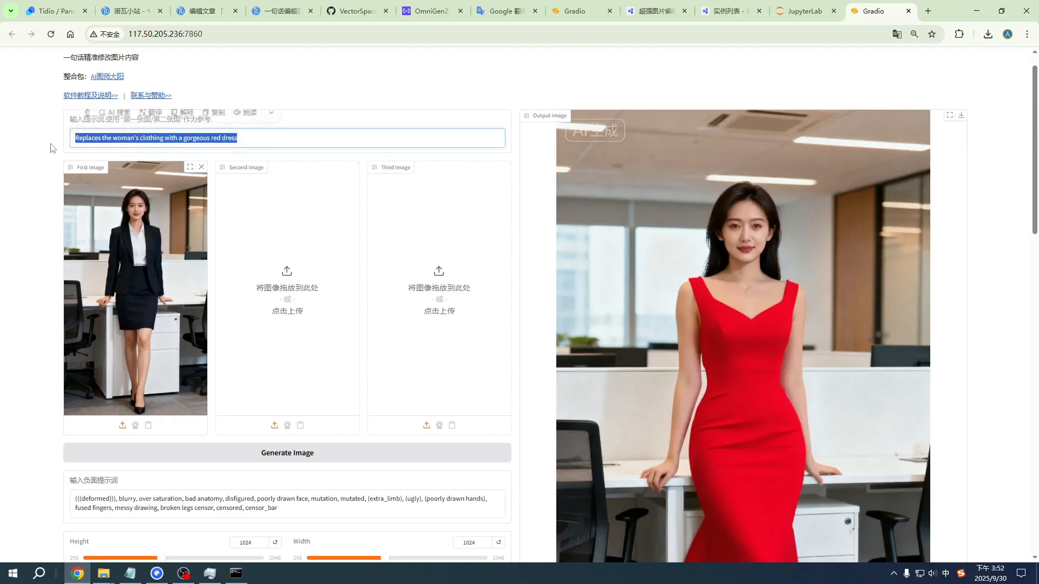
{"action": "left_click", "coordinate": [87, 172]}
{"action": "scroll", "coordinate": [824, 283], "scroll_direction": "down", "scroll_amount": 5}
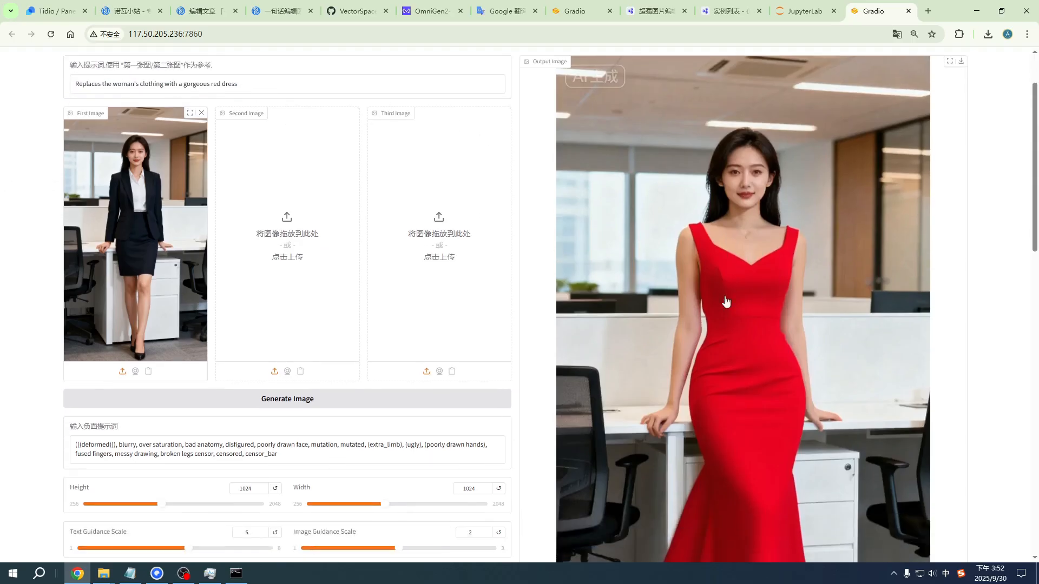
{"action": "scroll", "coordinate": [755, 306], "scroll_direction": "up", "scroll_amount": 5}
{"action": "scroll", "coordinate": [755, 306], "scroll_direction": "up", "scroll_amount": 1}
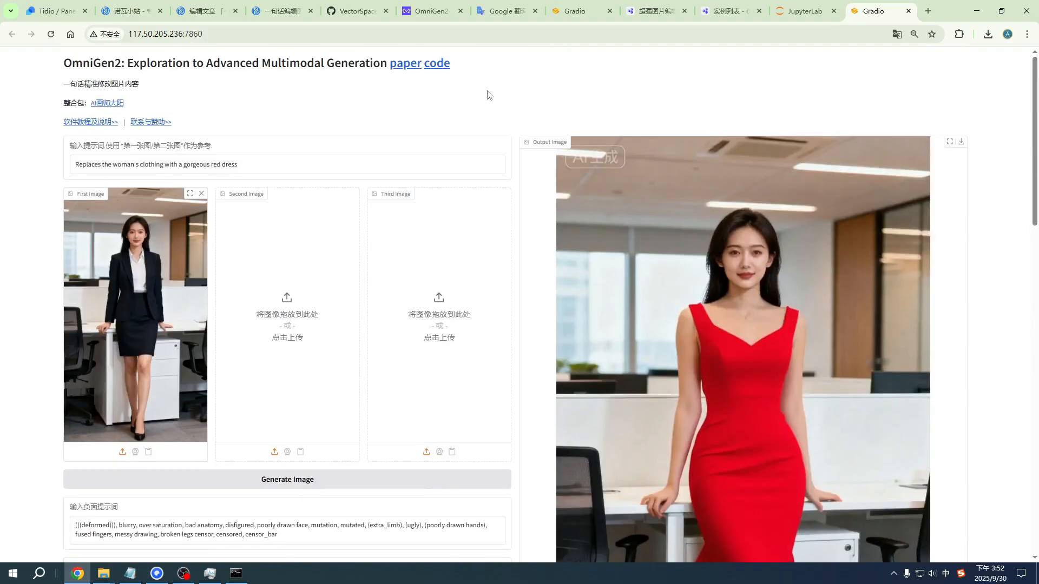
{"action": "scroll", "coordinate": [428, 325], "scroll_direction": "down", "scroll_amount": 3}
{"action": "scroll", "coordinate": [411, 217], "scroll_direction": "up", "scroll_amount": 3}
{"action": "left_click", "coordinate": [433, 34]}
{"action": "left_click", "coordinate": [591, 106]}
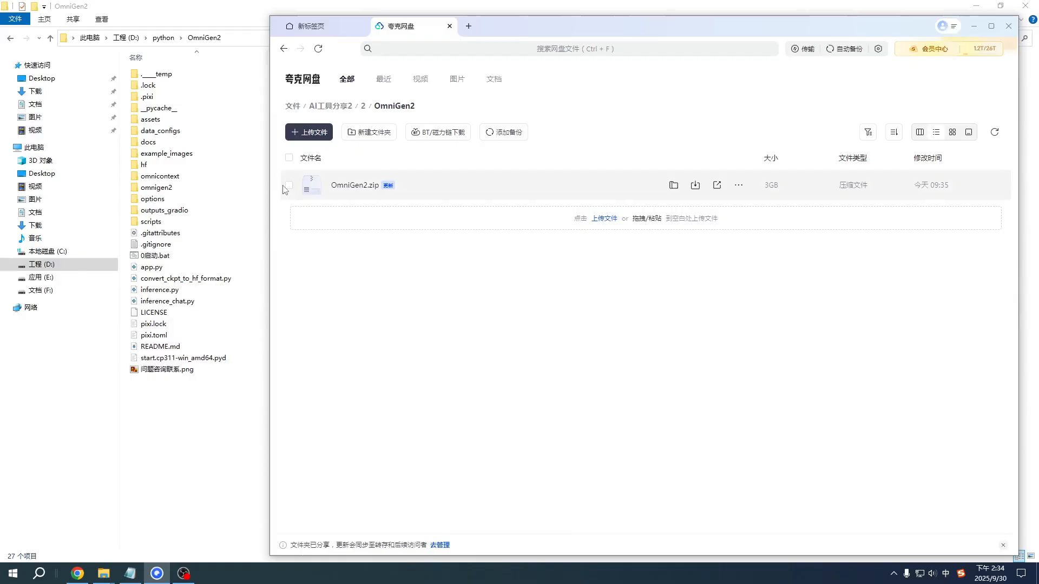
Step: Switch to the OmniGen2 folder in File Explorer and run 0启动.bat to start the program
{"action": "left_click", "coordinate": [288, 190]}
{"action": "left_click", "coordinate": [210, 430]}
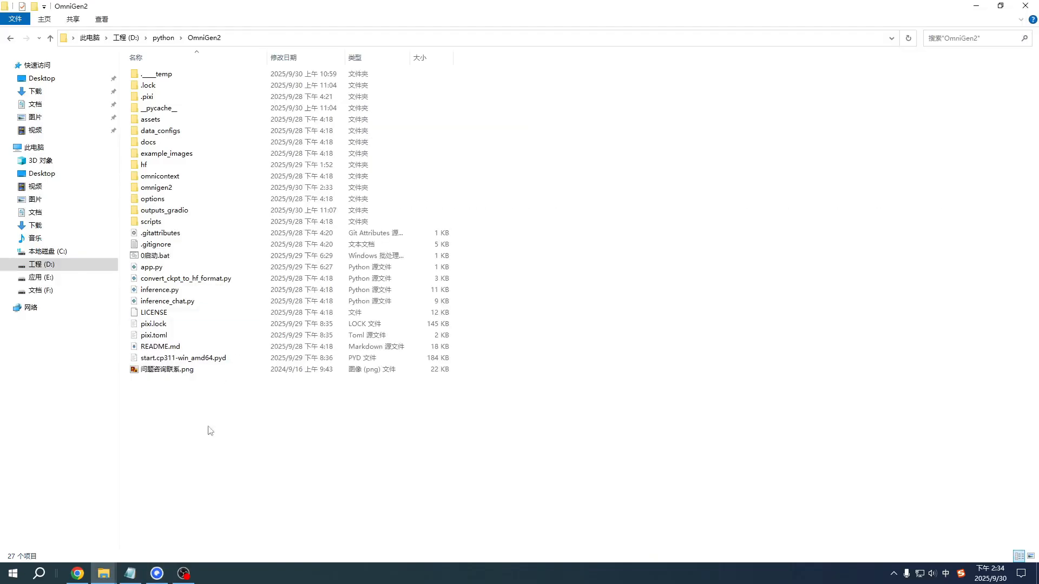
{"action": "left_click_drag", "start_coordinate": [274, 433], "coordinate": [213, 96]}
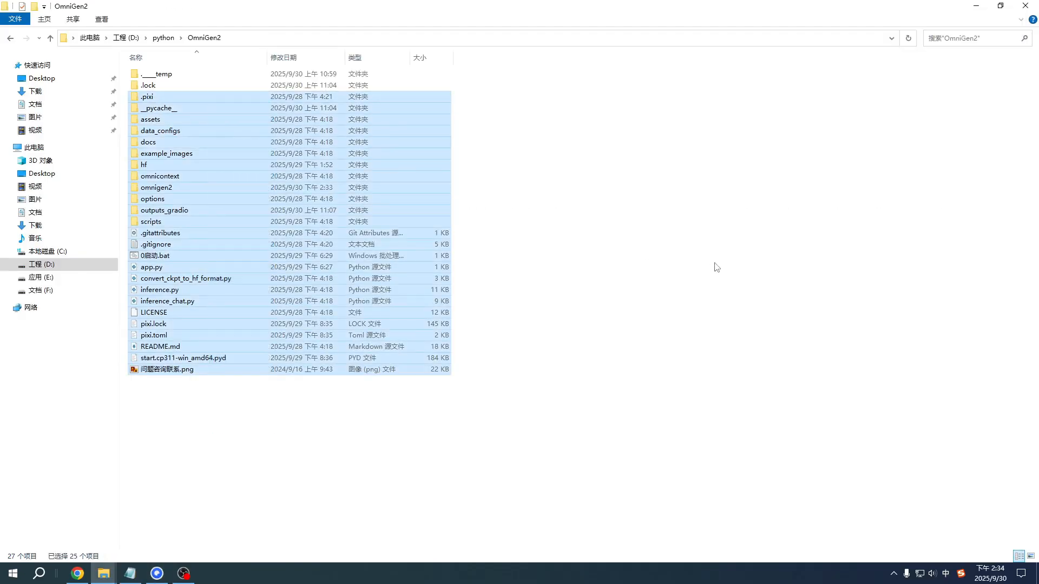
{"action": "left_click", "coordinate": [714, 267]}
{"action": "left_click", "coordinate": [191, 257]}
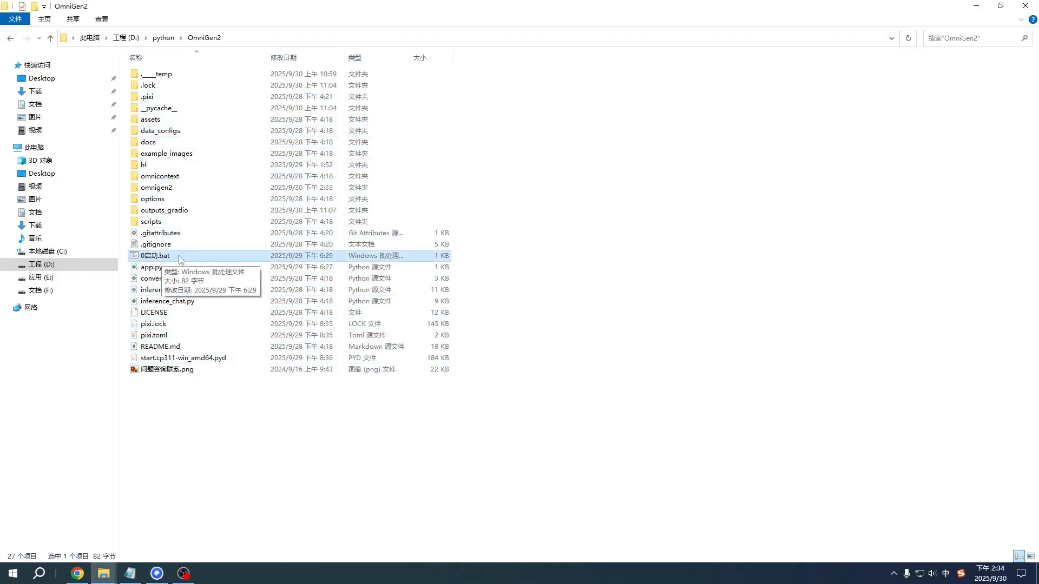
{"action": "double_click", "coordinate": [179, 256]}
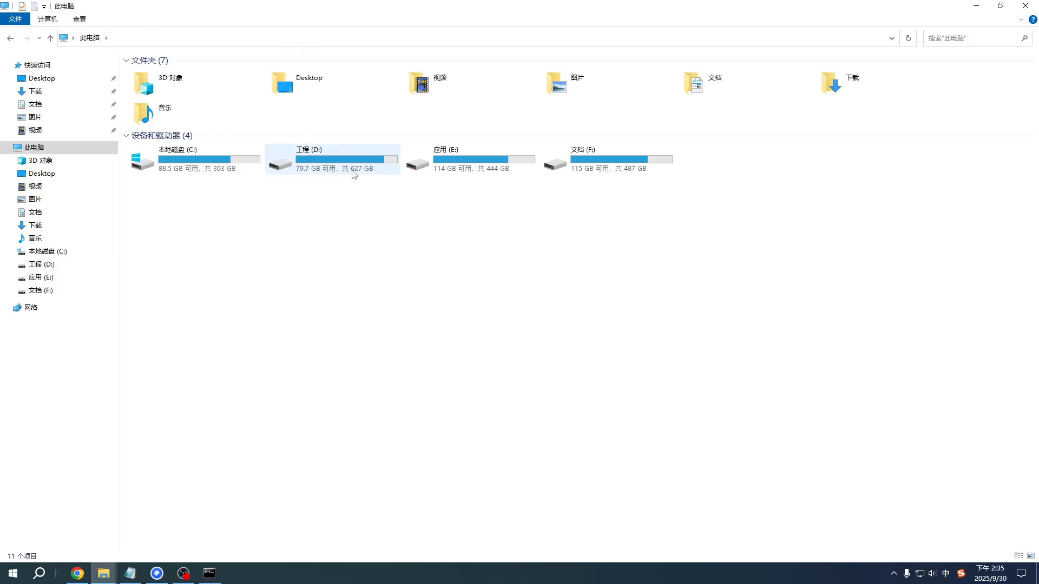
Step: Check the free space on drive D and the Ethernet throughput in Task Manager during the model download
{"action": "left_click", "coordinate": [346, 166]}
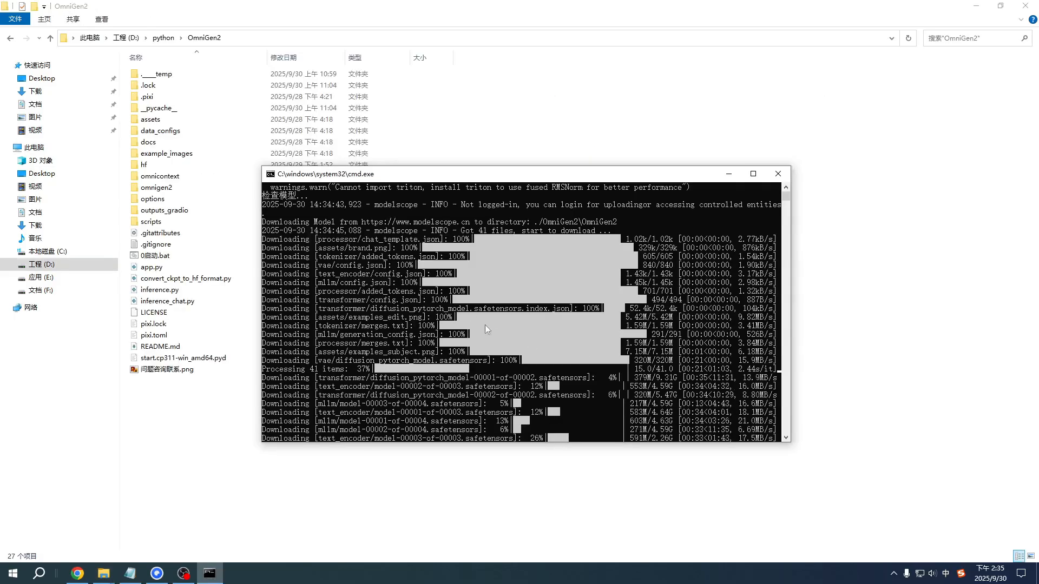
{"action": "key", "text": "ctrl+shift+Escape"}
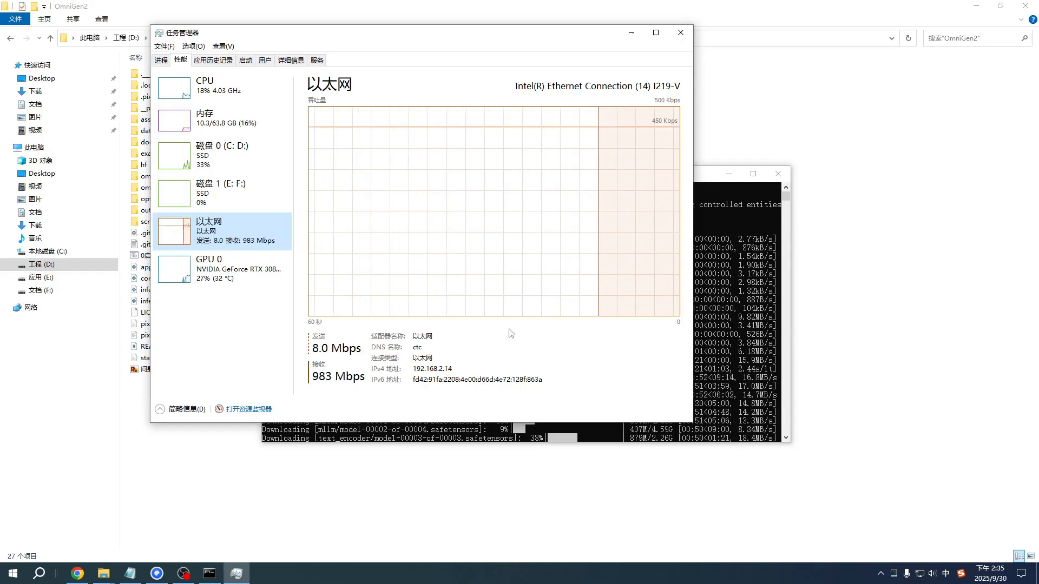
{"action": "left_click", "coordinate": [681, 33]}
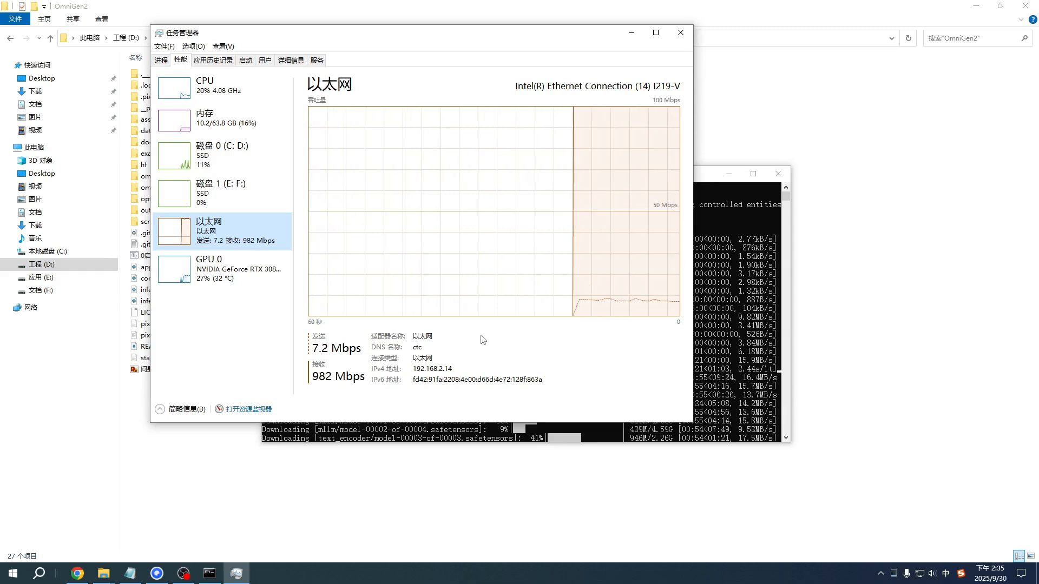
{"action": "left_click_drag", "start_coordinate": [551, 175], "coordinate": [611, 209]}
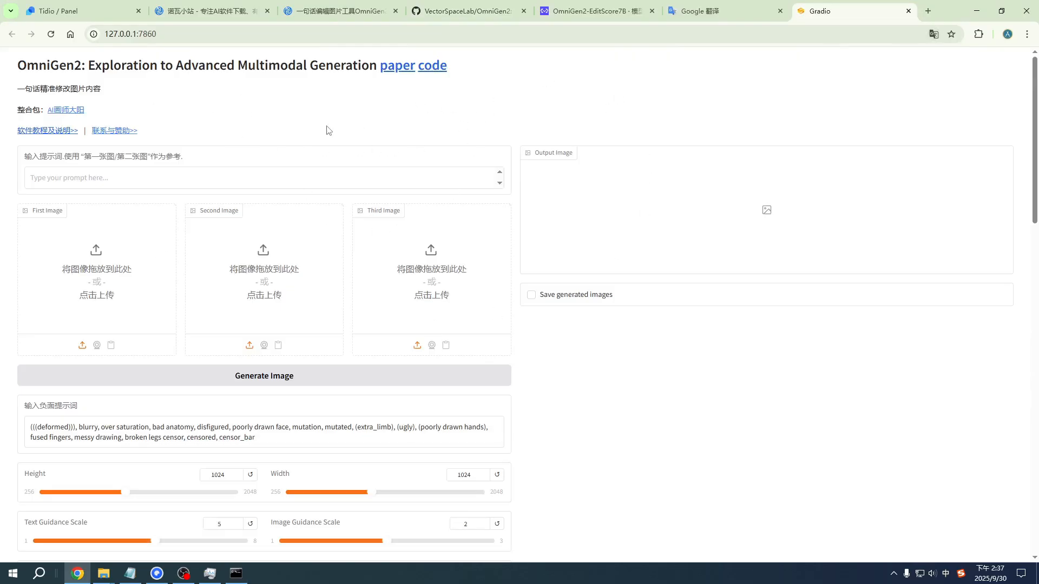
Step: Load the example "Add a fisherman hat to the woman's head" from the examples table on the OmniGen2 page
{"action": "scroll", "coordinate": [311, 209], "scroll_direction": "down", "scroll_amount": 6}
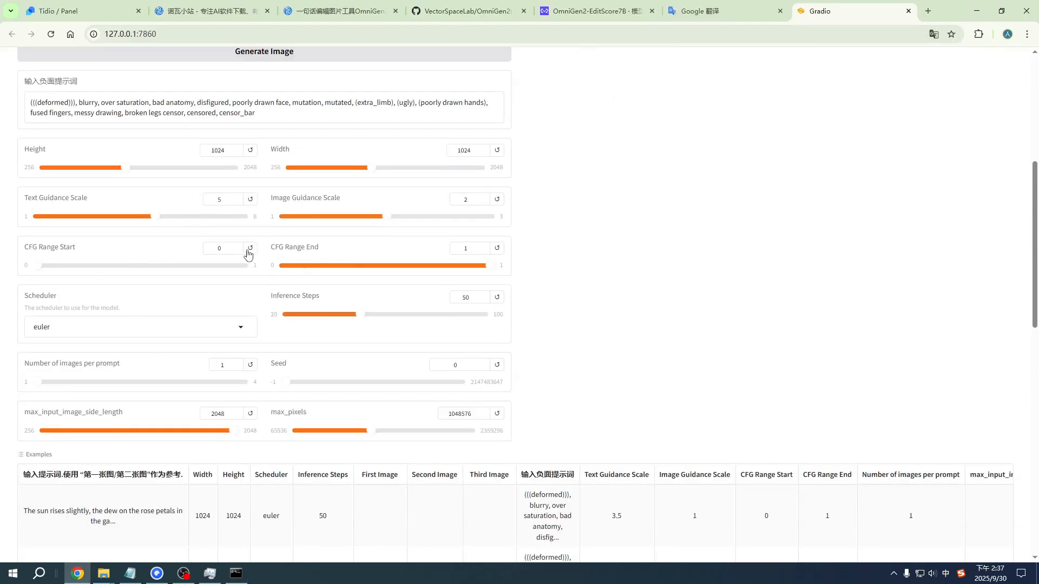
{"action": "scroll", "coordinate": [248, 253], "scroll_direction": "up", "scroll_amount": 6}
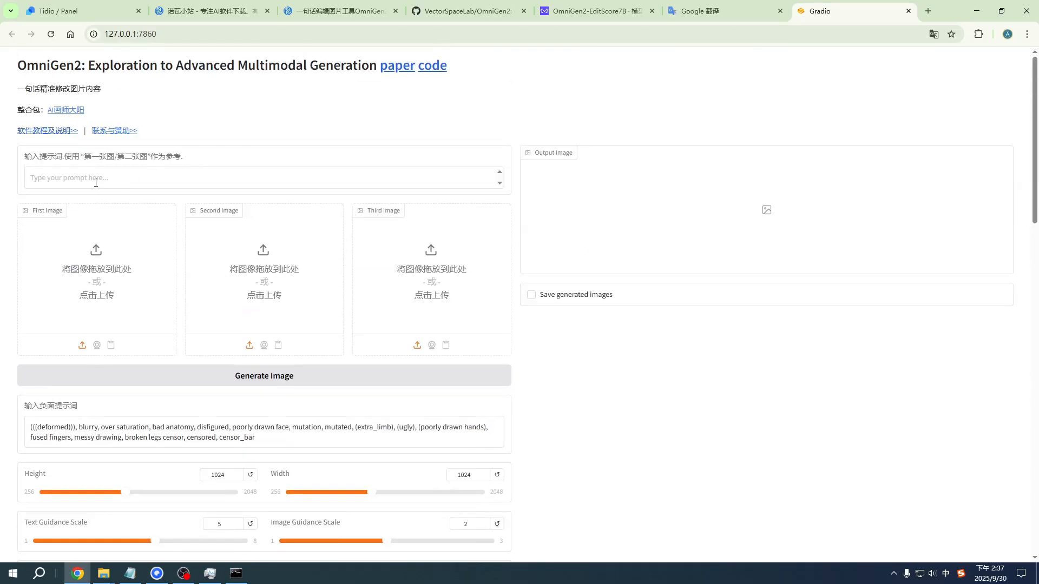
{"action": "scroll", "coordinate": [341, 253], "scroll_direction": "down", "scroll_amount": 6}
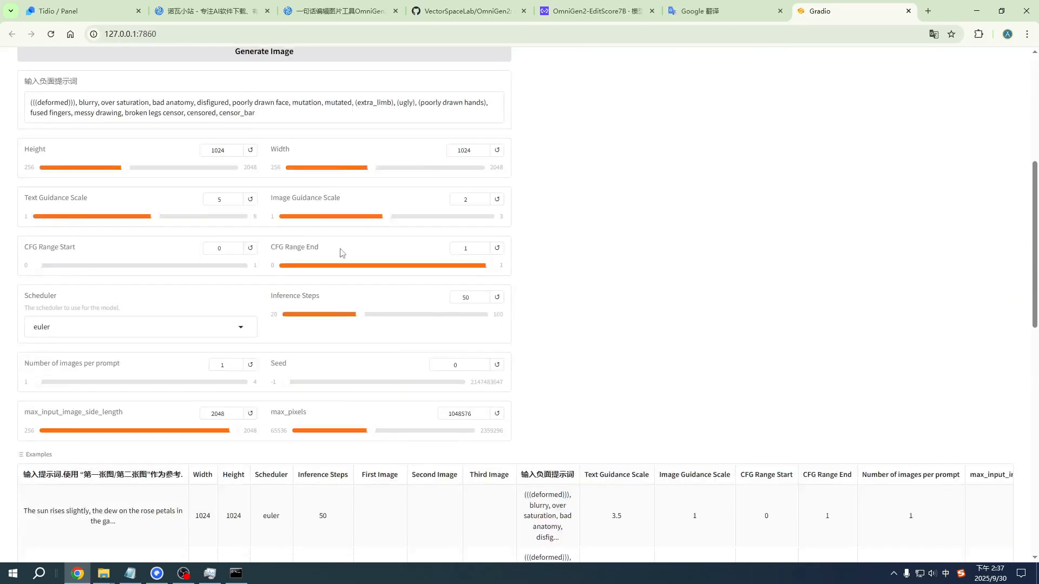
{"action": "scroll", "coordinate": [342, 253], "scroll_direction": "down", "scroll_amount": 13}
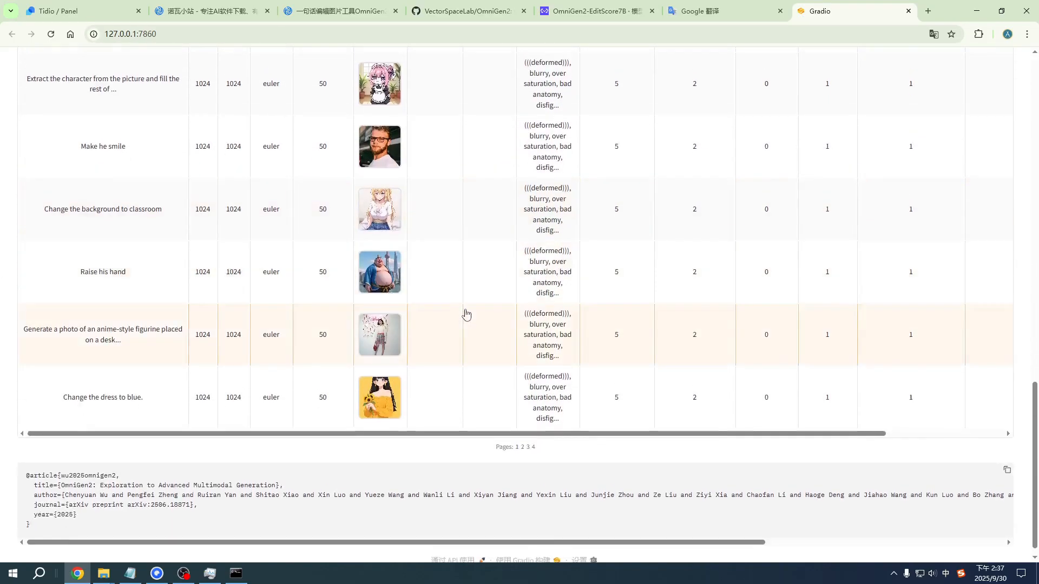
{"action": "scroll", "coordinate": [466, 314], "scroll_direction": "up", "scroll_amount": 8}
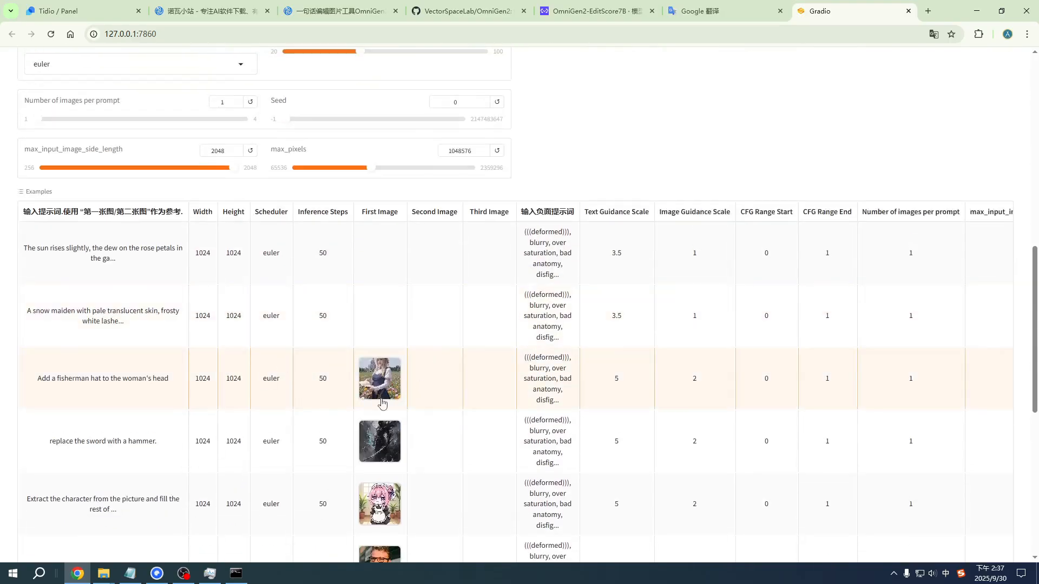
{"action": "left_click", "coordinate": [448, 382]}
Step: Set the output height and width to 256 each and generate the image
{"action": "scroll", "coordinate": [333, 357], "scroll_direction": "down", "scroll_amount": 4}
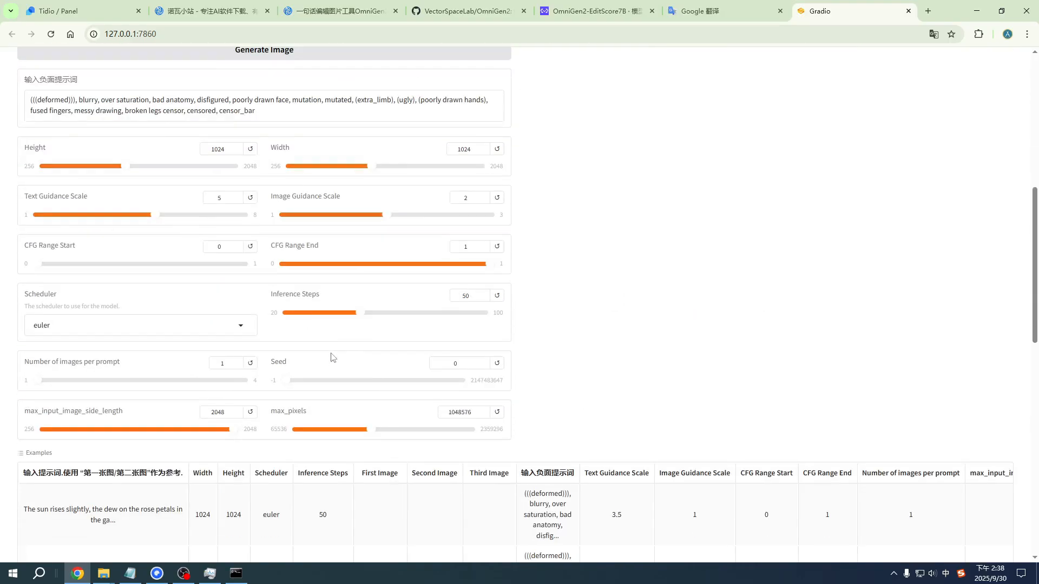
{"action": "scroll", "coordinate": [335, 319], "scroll_direction": "up", "scroll_amount": 2}
{"action": "left_click_drag", "start_coordinate": [132, 275], "coordinate": [23, 279]}
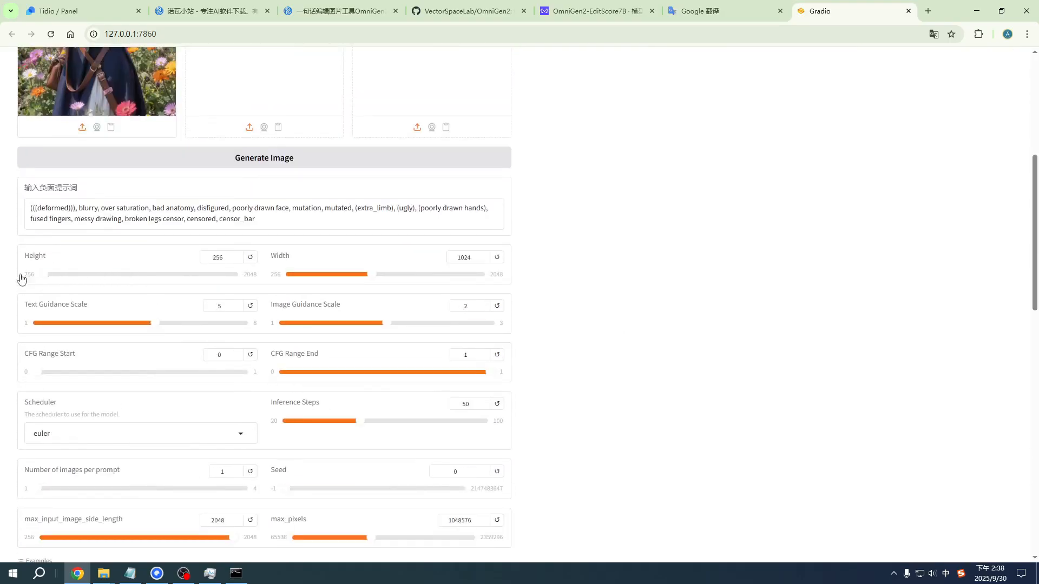
{"action": "left_click_drag", "start_coordinate": [368, 276], "coordinate": [234, 280]}
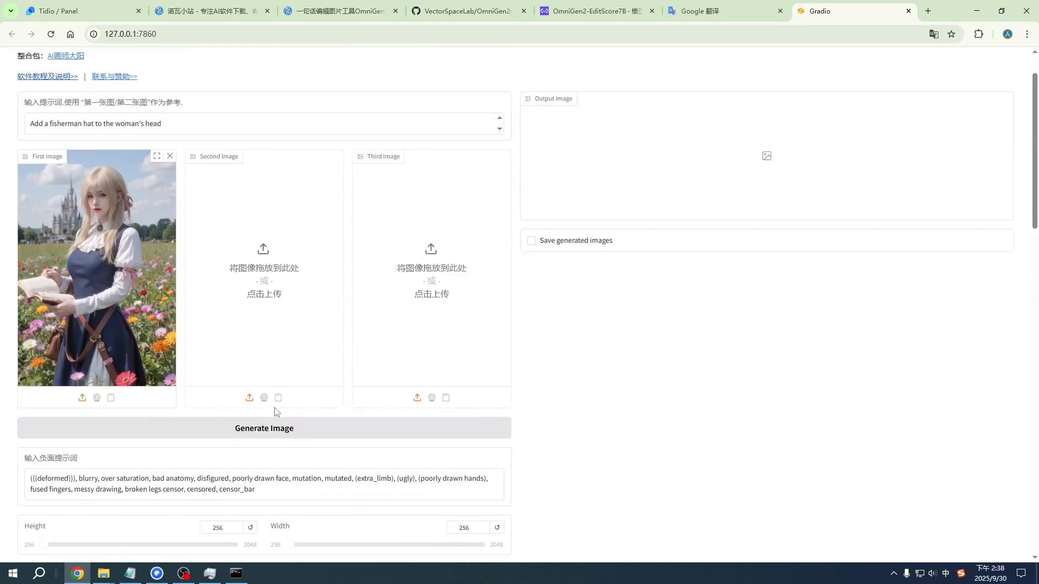
{"action": "scroll", "coordinate": [276, 413], "scroll_direction": "up", "scroll_amount": 5}
{"action": "left_click", "coordinate": [277, 434]}
Step: Check the GPU usage in Task Manager and the generation progress in the command window
{"action": "key", "text": "ctrl+shift+Escape"}
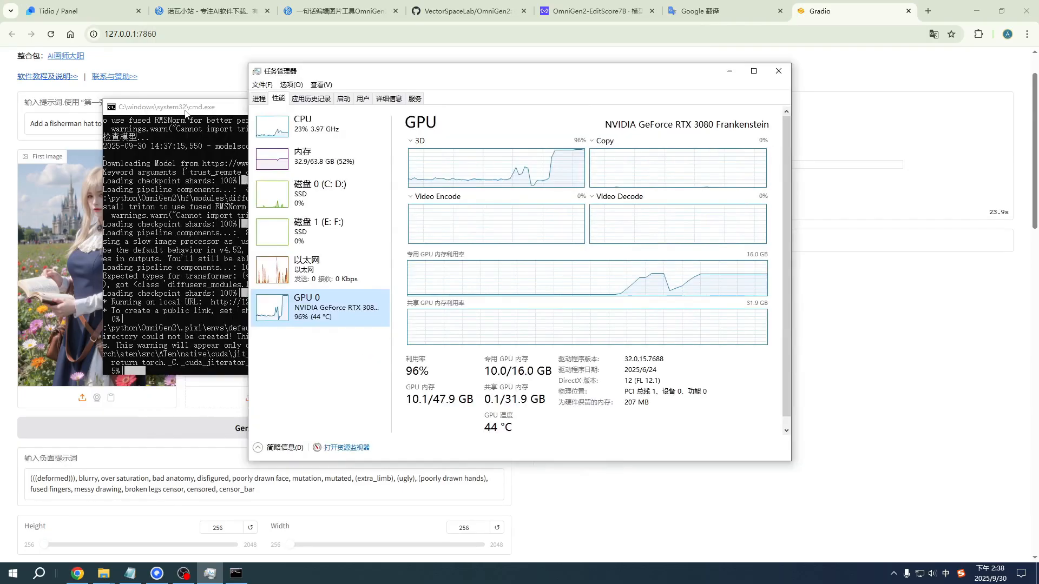
{"action": "left_click", "coordinate": [186, 110]}
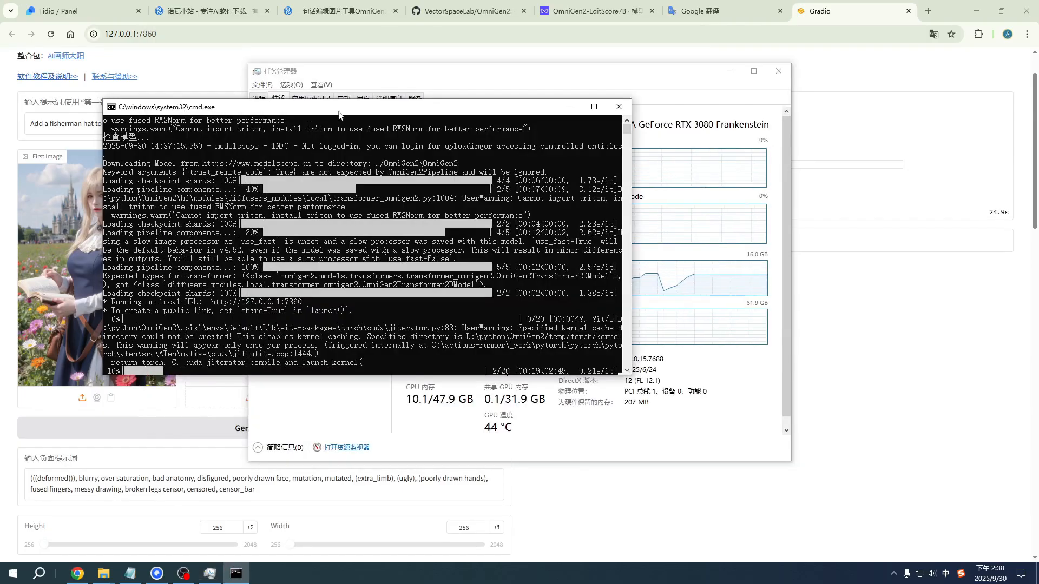
{"action": "left_click", "coordinate": [581, 78]}
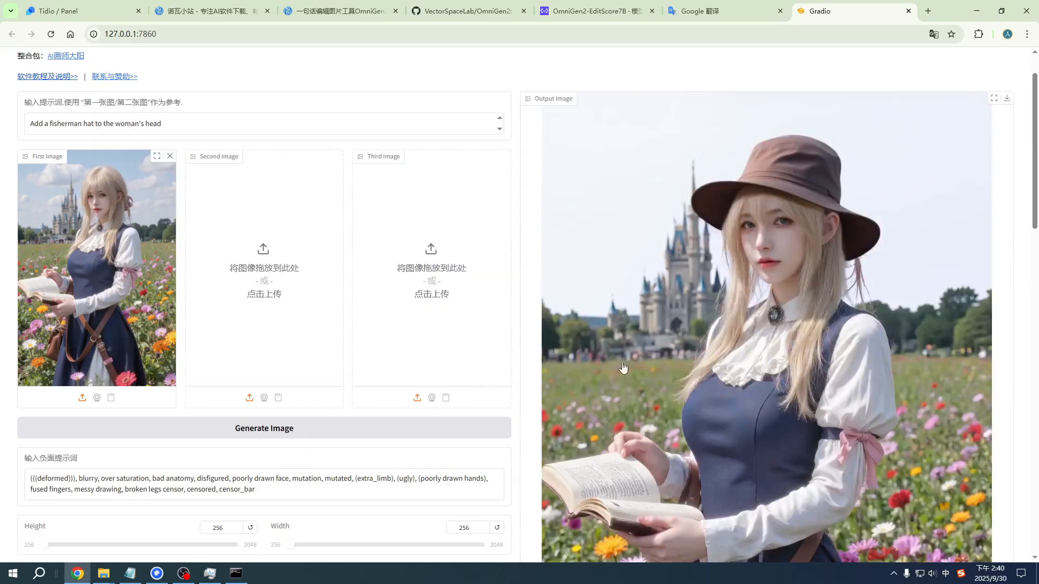
Step: Copy the prompt "Add a fisherman hat to the woman's head" and translate it from English to Simplified Chinese in Google Translate
{"action": "scroll", "coordinate": [106, 167], "scroll_direction": "up", "scroll_amount": 1}
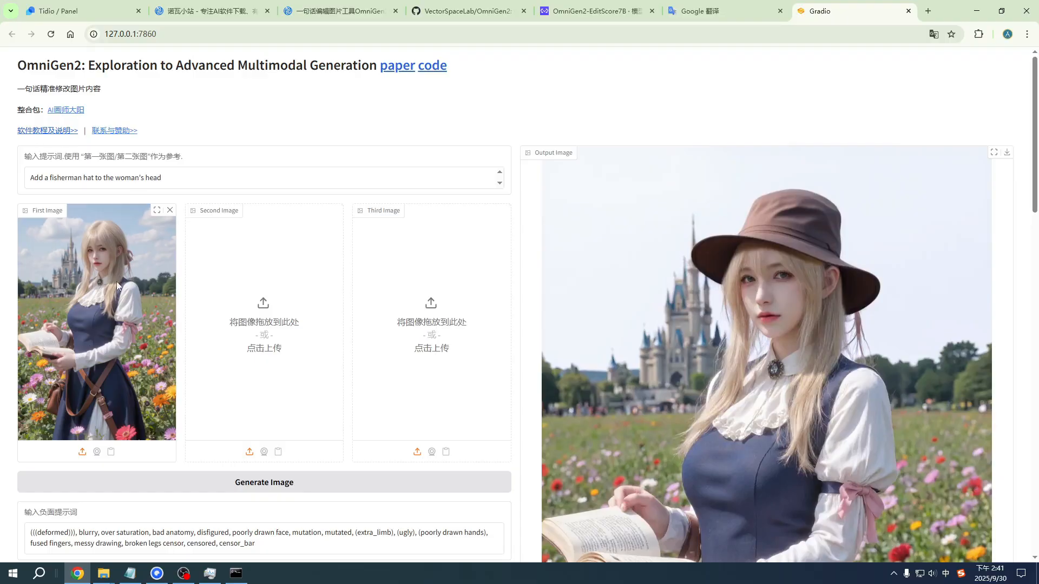
{"action": "left_click_drag", "start_coordinate": [217, 177], "coordinate": [10, 180]}
{"action": "left_click", "coordinate": [11, 180]}
{"action": "left_click", "coordinate": [213, 174]}
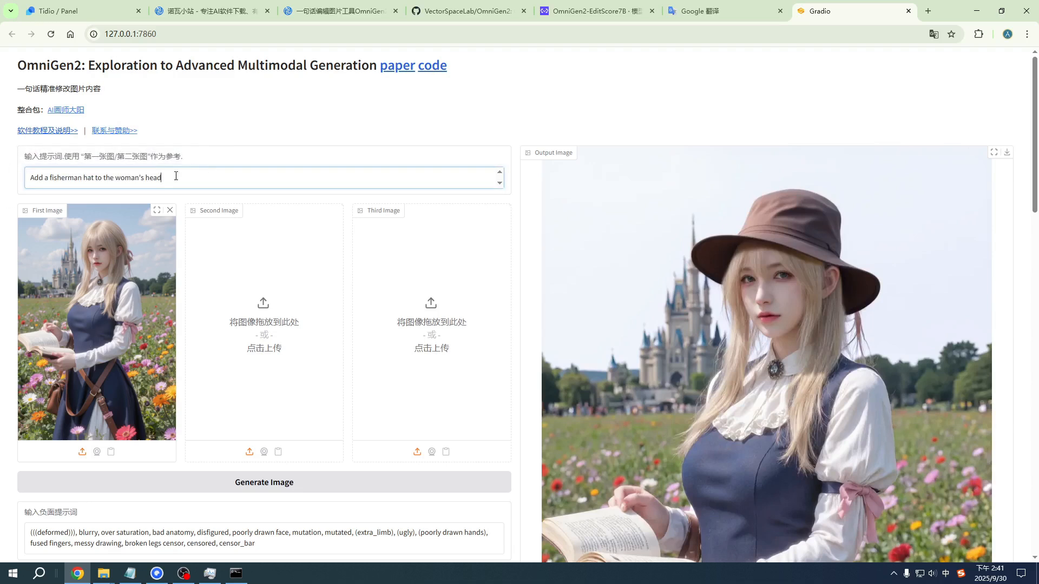
{"action": "left_click_drag", "start_coordinate": [204, 176], "coordinate": [13, 193]}
{"action": "key", "text": "ctrl+c"}
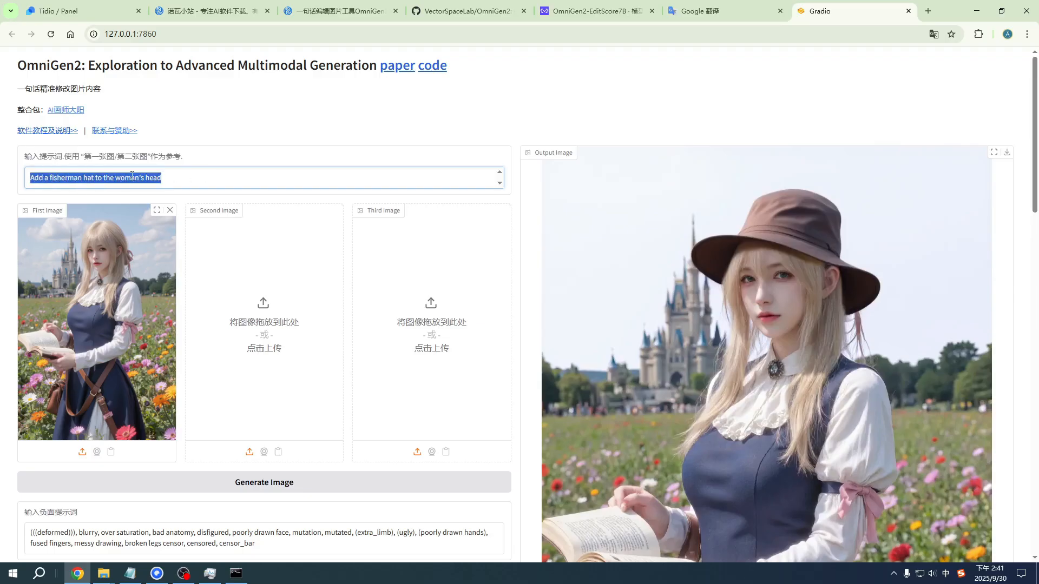
{"action": "left_click", "coordinate": [716, 5]}
{"action": "left_click", "coordinate": [515, 131]}
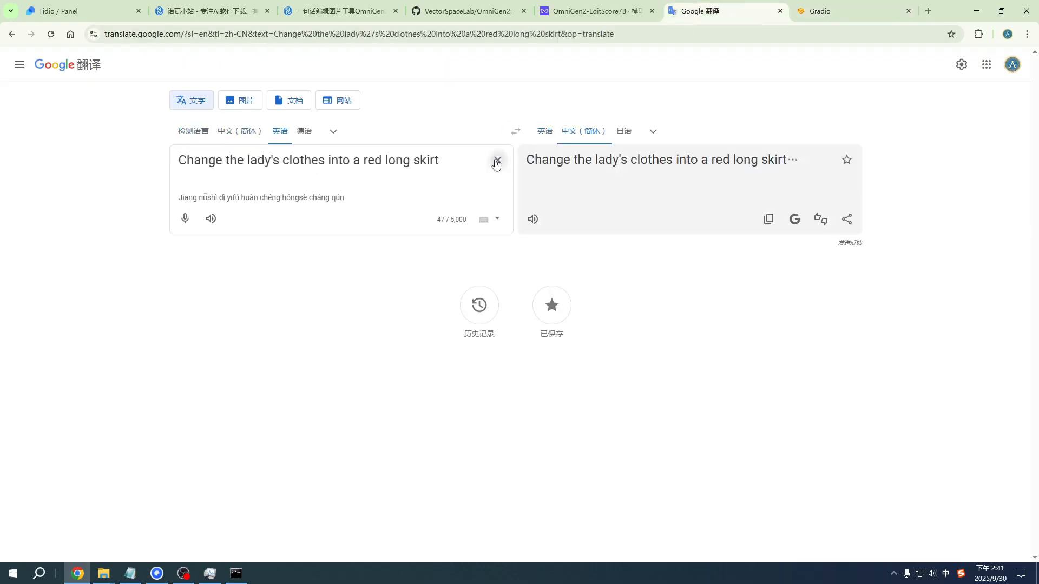
{"action": "left_click", "coordinate": [496, 160]}
{"action": "key", "text": "ctrl+v"}
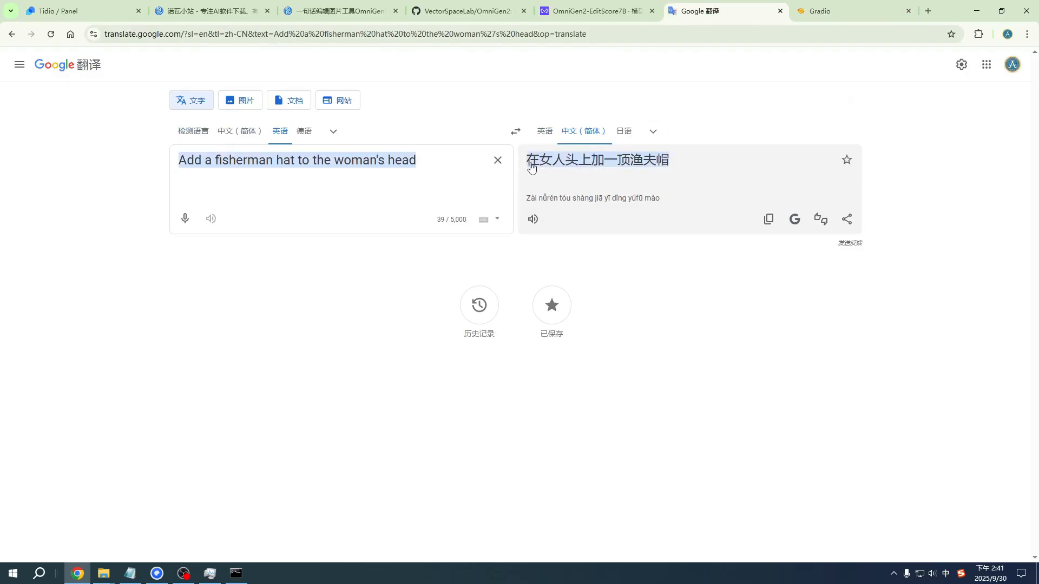
Step: Return to the OmniGen2 page and examine the negative prompt and the generated fisherman hat image
{"action": "left_click", "coordinate": [836, 7]}
{"action": "left_click", "coordinate": [90, 193]}
{"action": "scroll", "coordinate": [86, 204], "scroll_direction": "down", "scroll_amount": 3}
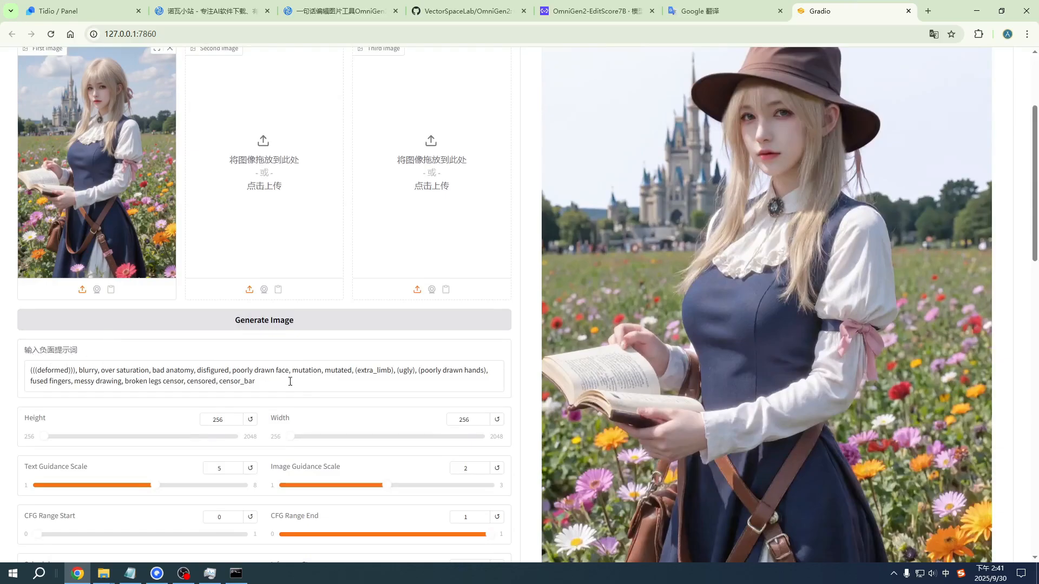
{"action": "left_click_drag", "start_coordinate": [291, 381], "coordinate": [2, 377]}
{"action": "left_click", "coordinate": [3, 390]}
{"action": "scroll", "coordinate": [120, 235], "scroll_direction": "up", "scroll_amount": 3}
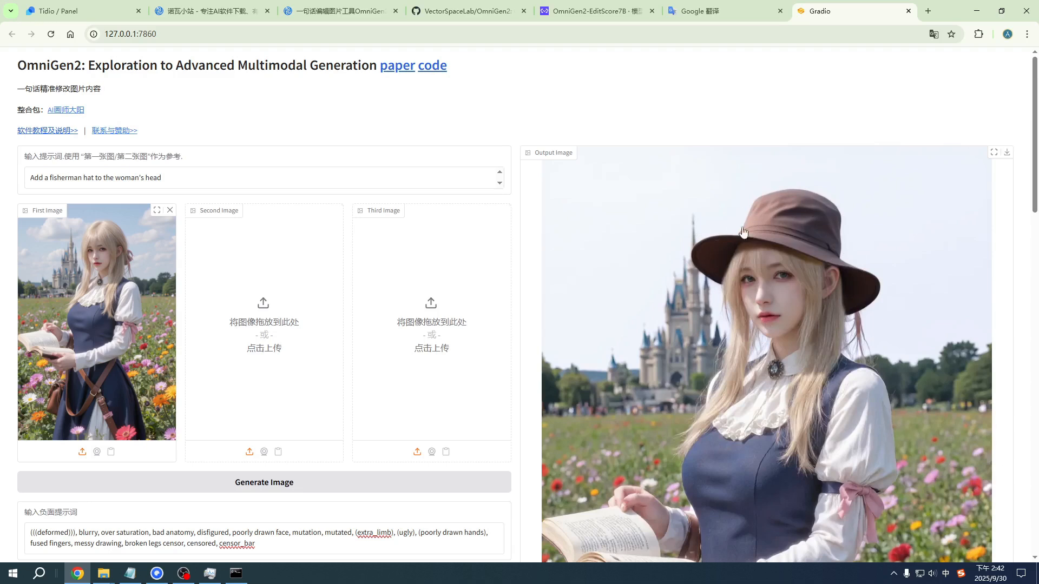
{"action": "scroll", "coordinate": [870, 234], "scroll_direction": "down", "scroll_amount": 2}
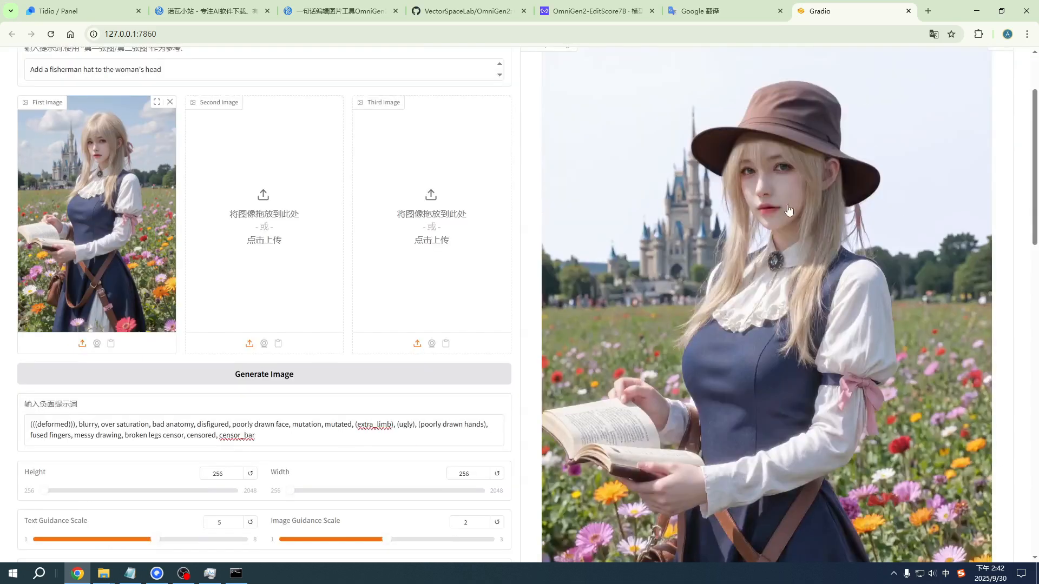
{"action": "scroll", "coordinate": [731, 195], "scroll_direction": "up", "scroll_amount": 2}
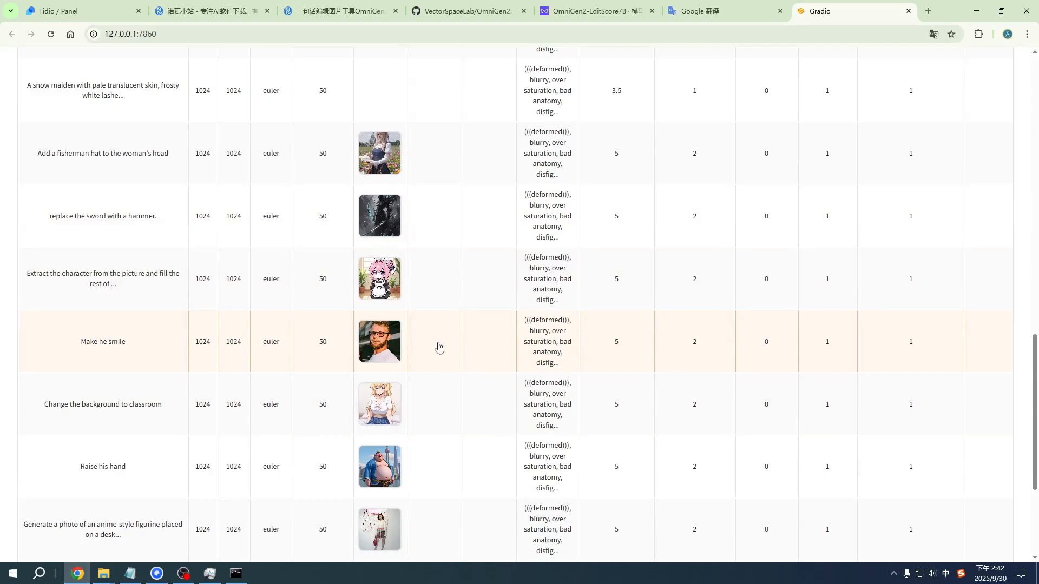
Step: Load the example "Make he smile" from the examples table and review its prompt
{"action": "left_click", "coordinate": [446, 351]}
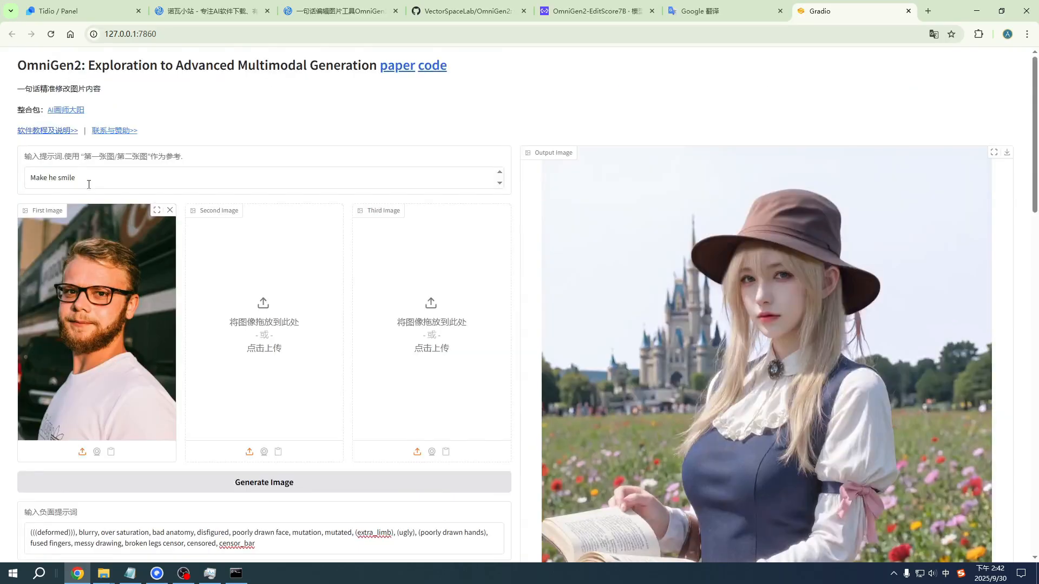
{"action": "left_click_drag", "start_coordinate": [82, 178], "coordinate": [5, 190]}
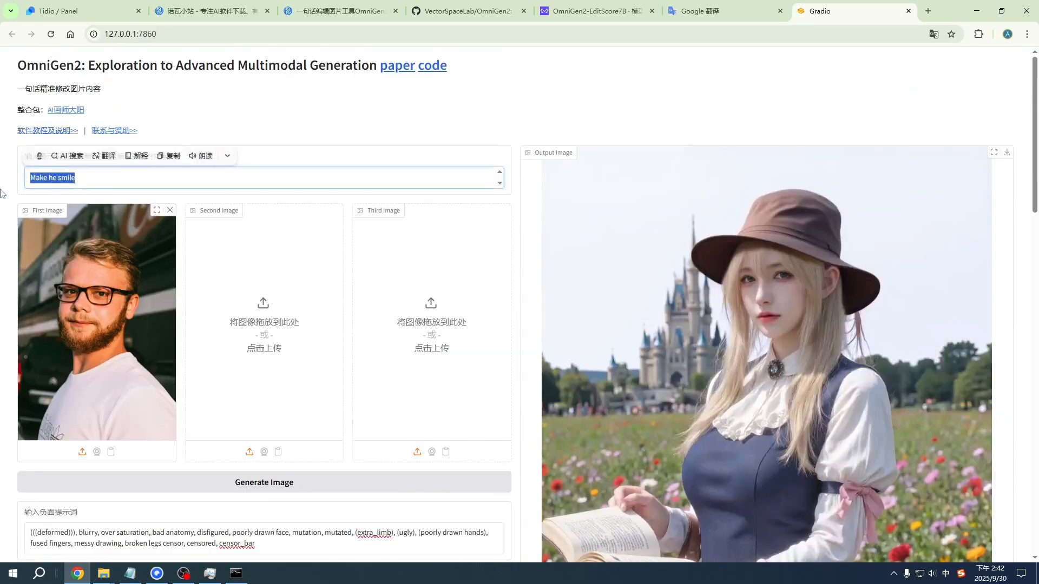
{"action": "left_click", "coordinate": [3, 192]}
{"action": "left_click_drag", "start_coordinate": [92, 172], "coordinate": [18, 180]}
{"action": "left_click", "coordinate": [19, 180]}
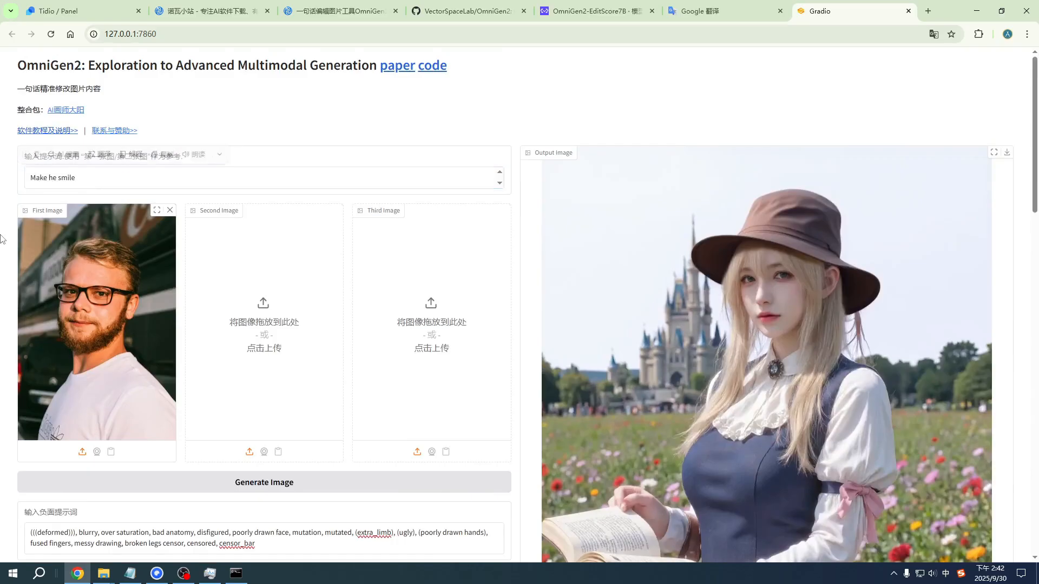
Step: Generate the image for the "Make he smile" prompt and compare the output with the source photo
{"action": "scroll", "coordinate": [273, 306], "scroll_direction": "down", "scroll_amount": 1}
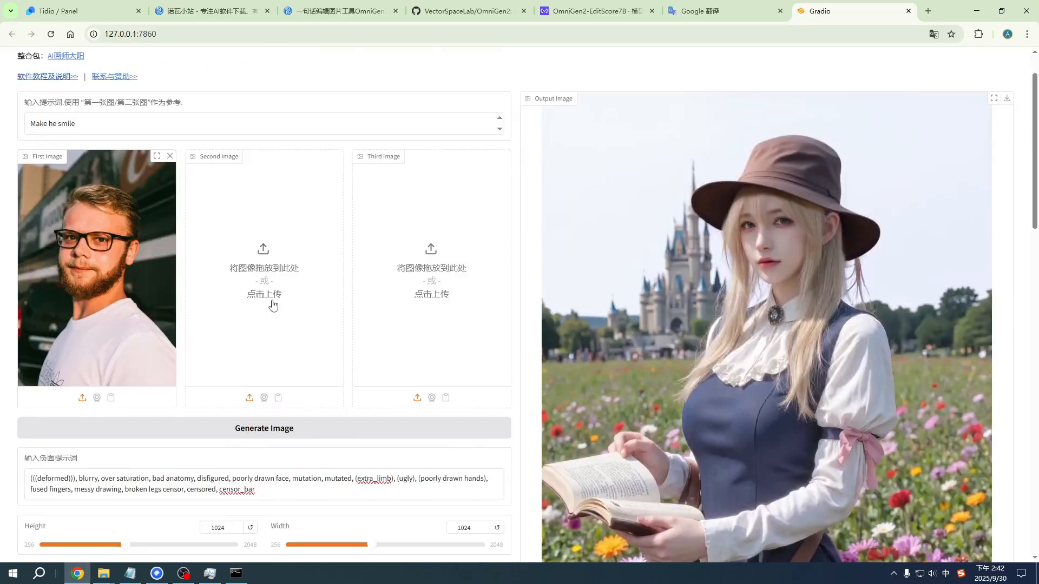
{"action": "left_click", "coordinate": [303, 429]}
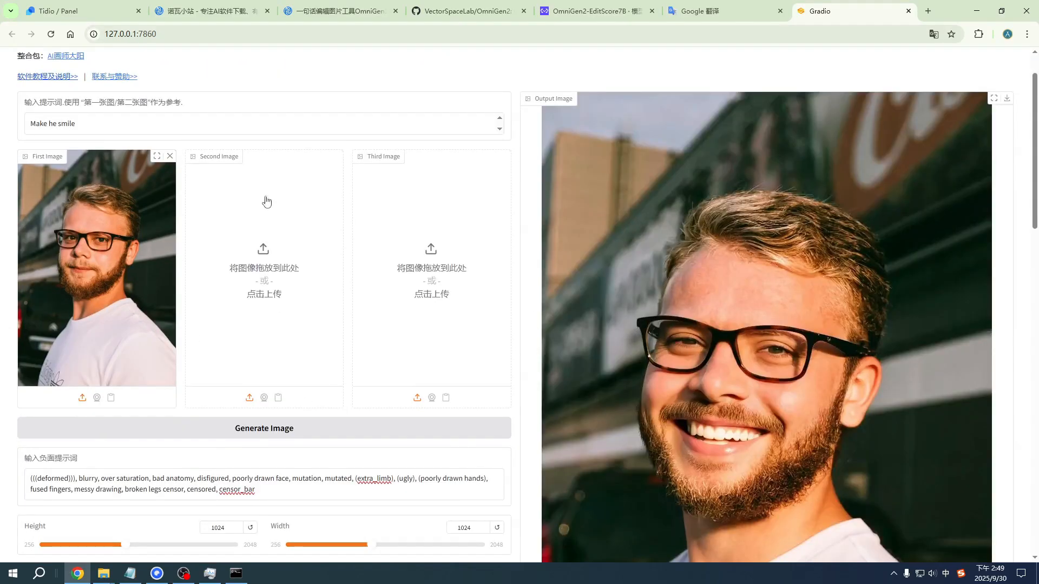
{"action": "scroll", "coordinate": [111, 130], "scroll_direction": "up", "scroll_amount": 1}
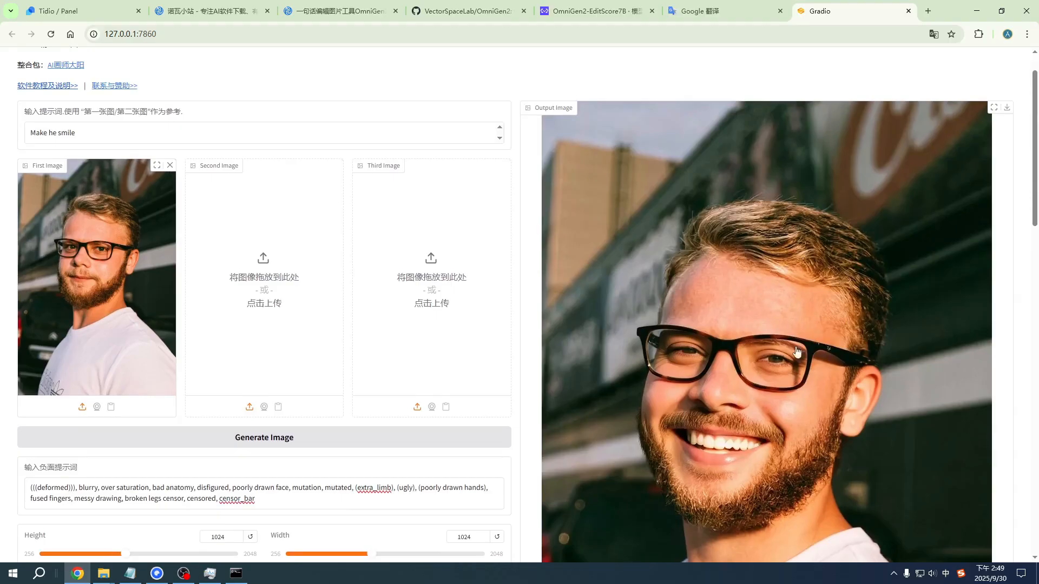
{"action": "scroll", "coordinate": [728, 338], "scroll_direction": "up", "scroll_amount": 1}
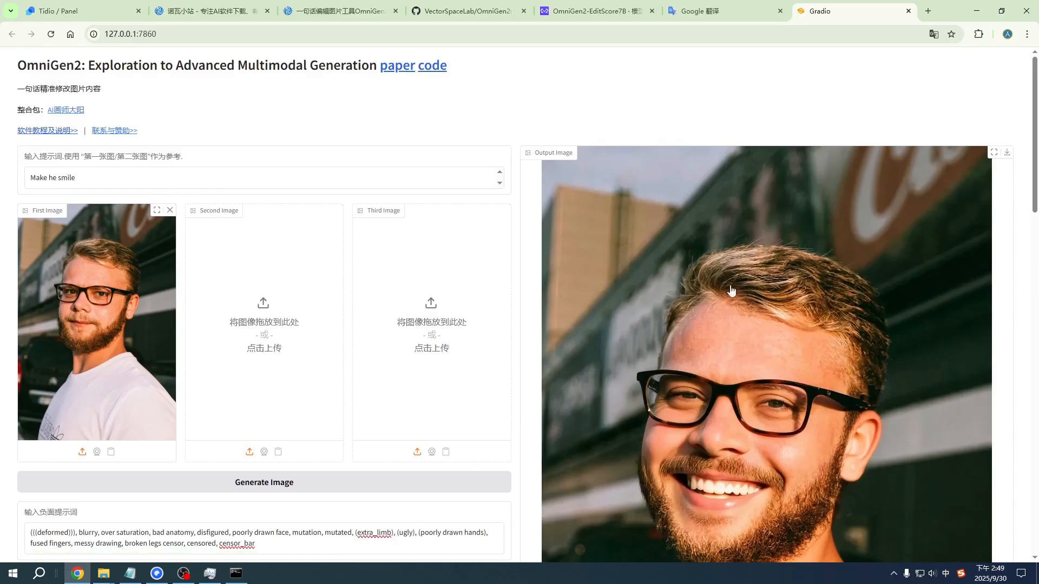
Step: Switch to File Explorer and open the outputs_gradio folder inside OmniGen2 to view the generated images
{"action": "key", "text": "alt+Tab"}
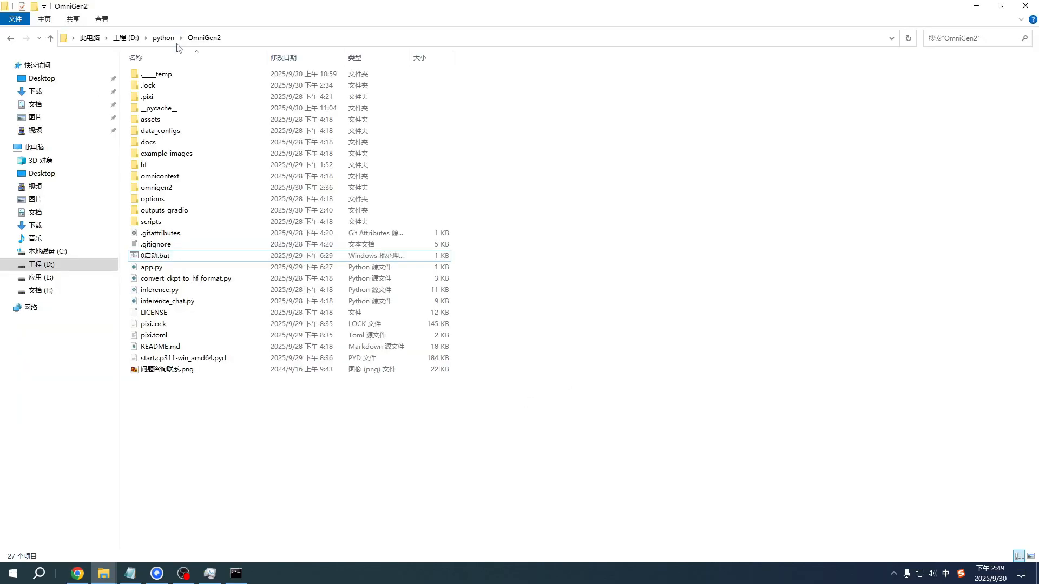
{"action": "left_click", "coordinate": [205, 39]}
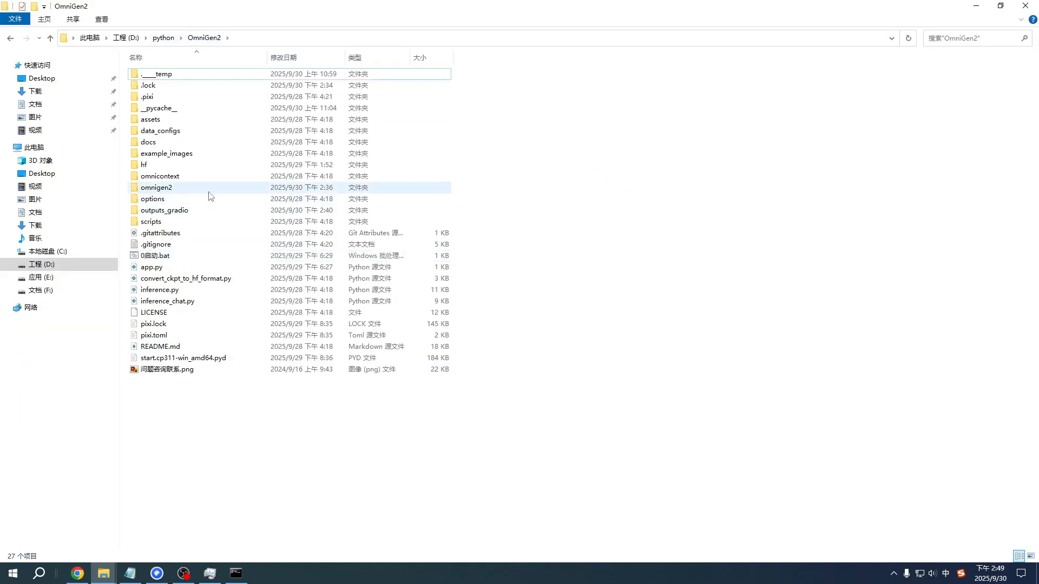
{"action": "left_click", "coordinate": [191, 212]}
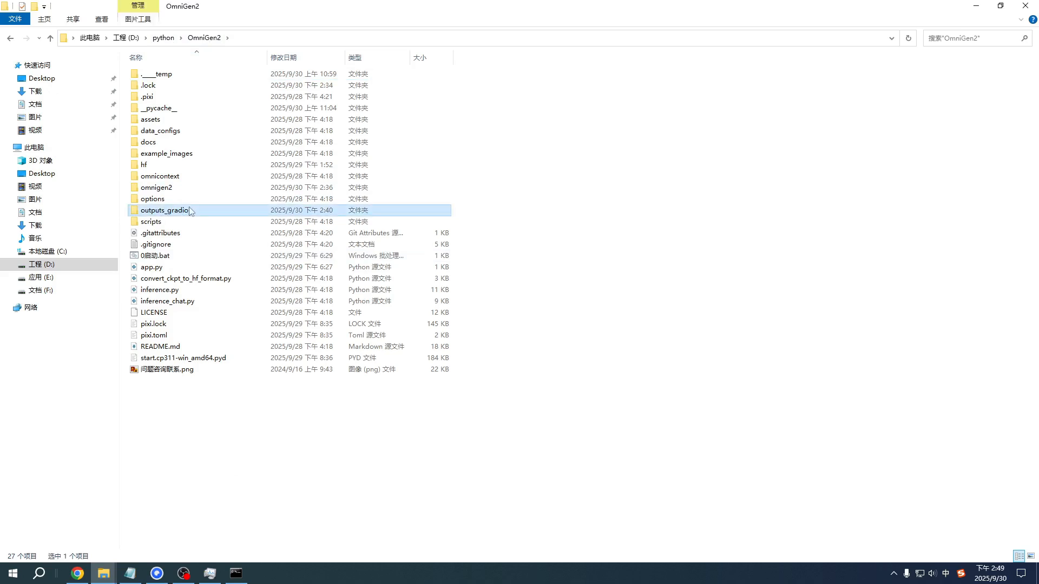
{"action": "double_click", "coordinate": [190, 211]}
{"action": "left_click", "coordinate": [407, 108]}
{"action": "left_click_drag", "start_coordinate": [628, 263], "coordinate": [360, 67]}
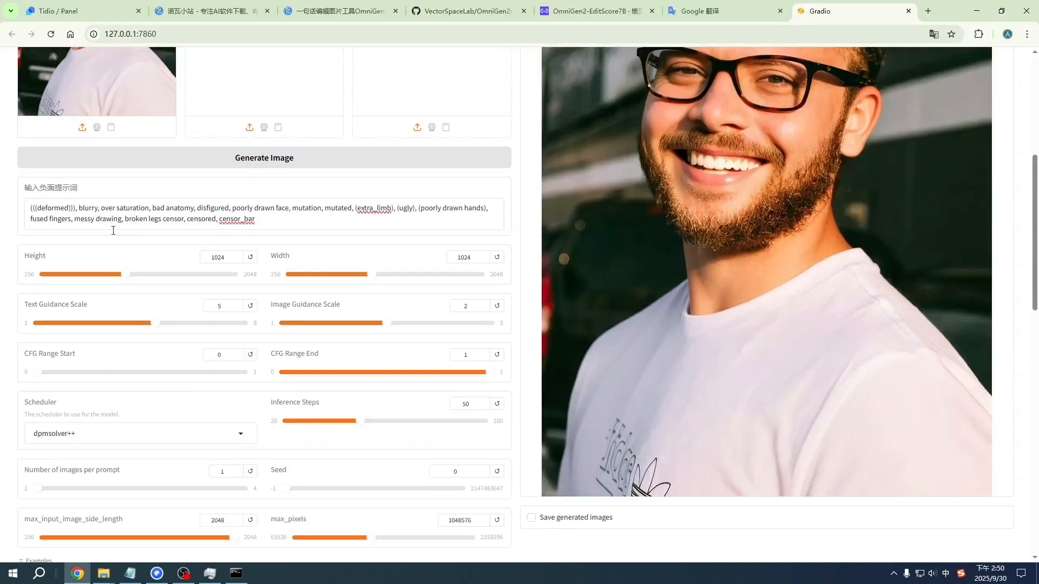
Step: In the OmniGen2 page, reduce the inference steps to 20 and set the scheduler to euler
{"action": "scroll", "coordinate": [42, 318], "scroll_direction": "down", "scroll_amount": 1}
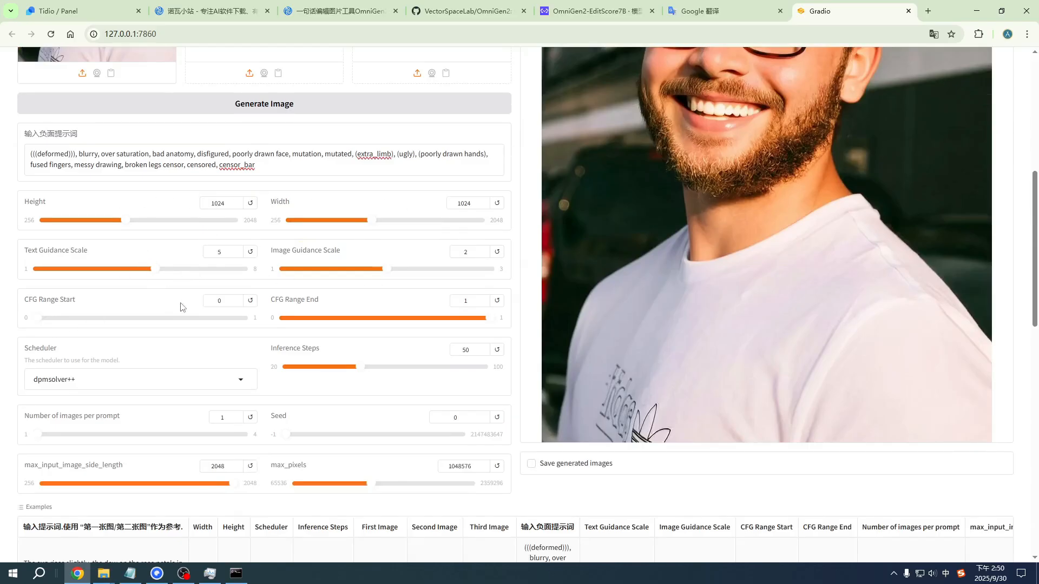
{"action": "scroll", "coordinate": [181, 307], "scroll_direction": "down", "scroll_amount": 1}
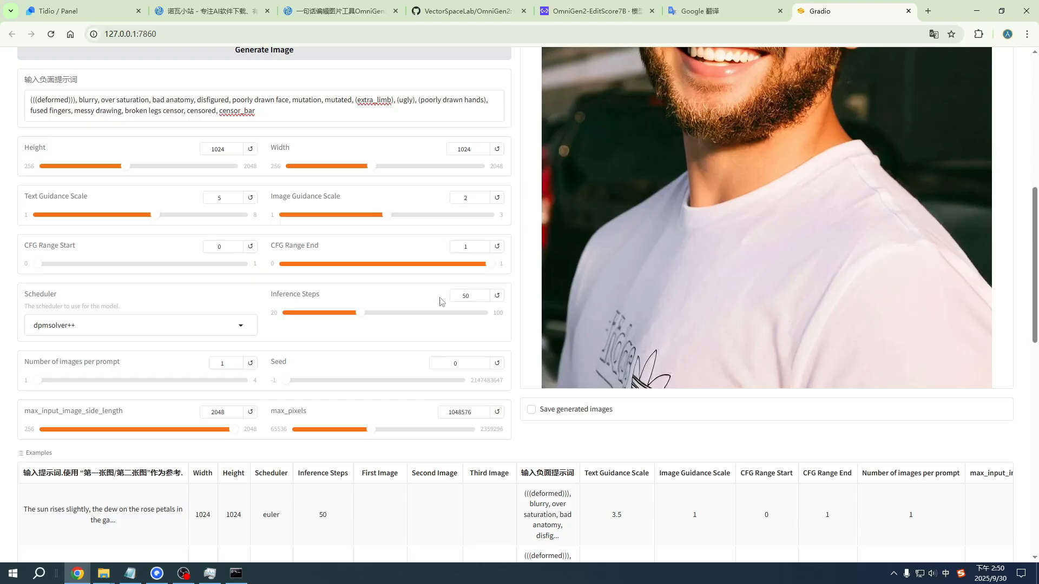
{"action": "left_click_drag", "start_coordinate": [360, 319], "coordinate": [27, 317]}
{"action": "left_click_drag", "start_coordinate": [120, 306], "coordinate": [31, 303]}
{"action": "left_click", "coordinate": [48, 296]}
{"action": "left_click", "coordinate": [99, 323]}
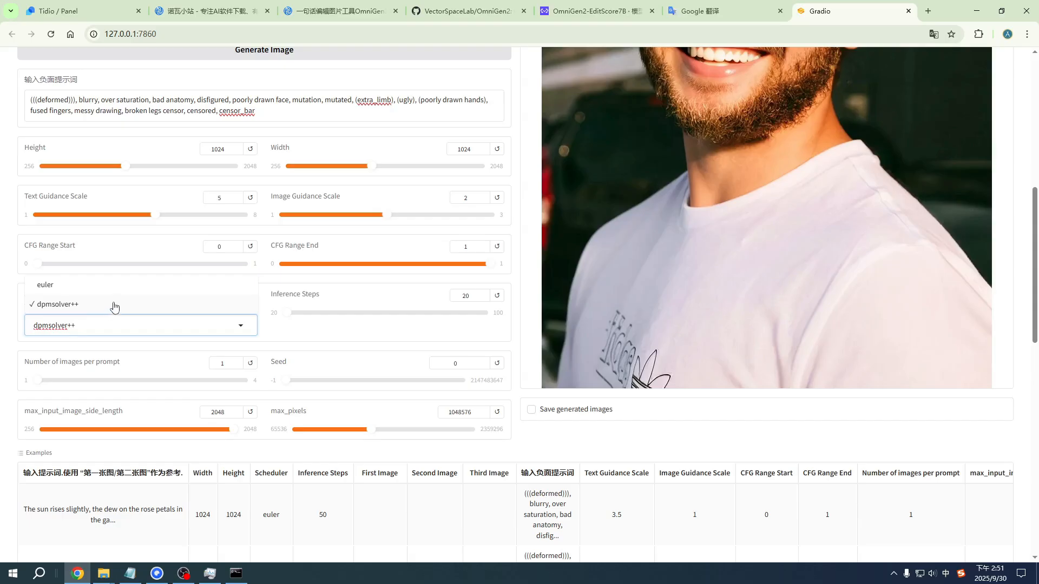
{"action": "left_click", "coordinate": [119, 286]}
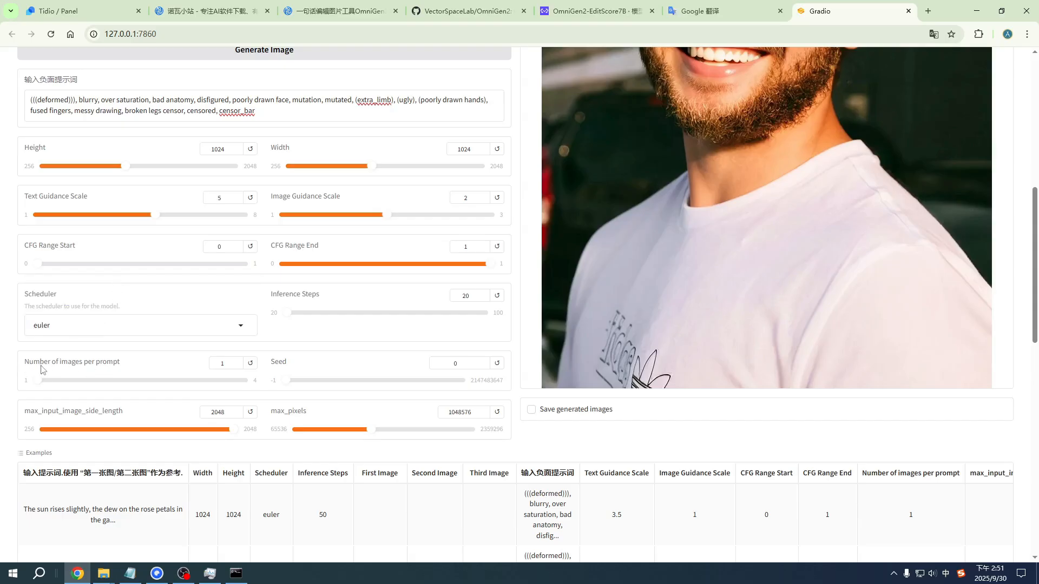
Step: Review the prompt, the output image and the number of images per prompt setting on the OmniGen2 page
{"action": "scroll", "coordinate": [163, 370], "scroll_direction": "up", "scroll_amount": 8}
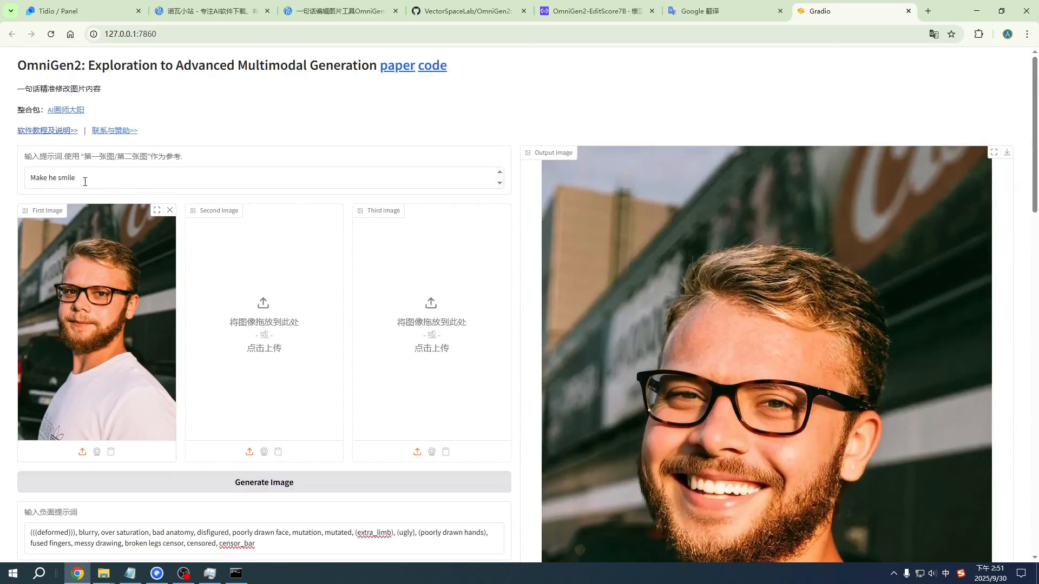
{"action": "scroll", "coordinate": [82, 222], "scroll_direction": "down", "scroll_amount": 9}
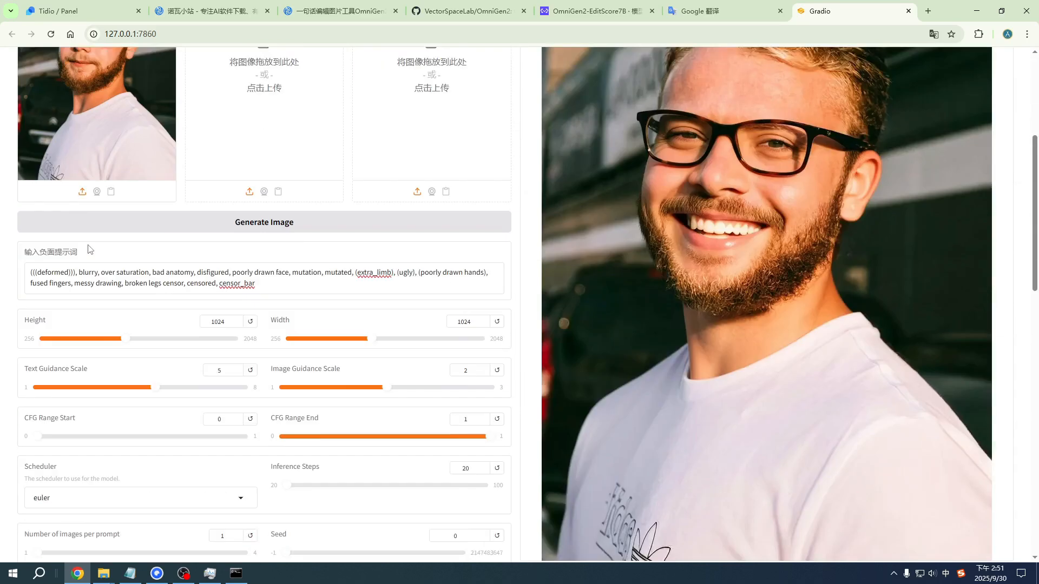
{"action": "scroll", "coordinate": [665, 248], "scroll_direction": "up", "scroll_amount": 5}
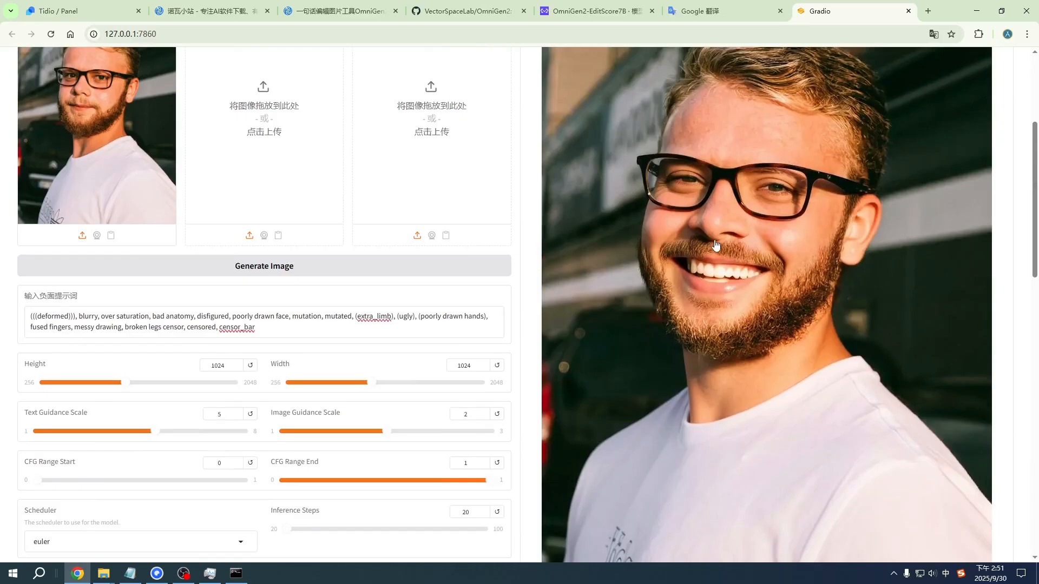
{"action": "scroll", "coordinate": [665, 248], "scroll_direction": "down", "scroll_amount": 7}
{"action": "scroll", "coordinate": [163, 271], "scroll_direction": "up", "scroll_amount": 1}
{"action": "scroll", "coordinate": [163, 270], "scroll_direction": "up", "scroll_amount": 1}
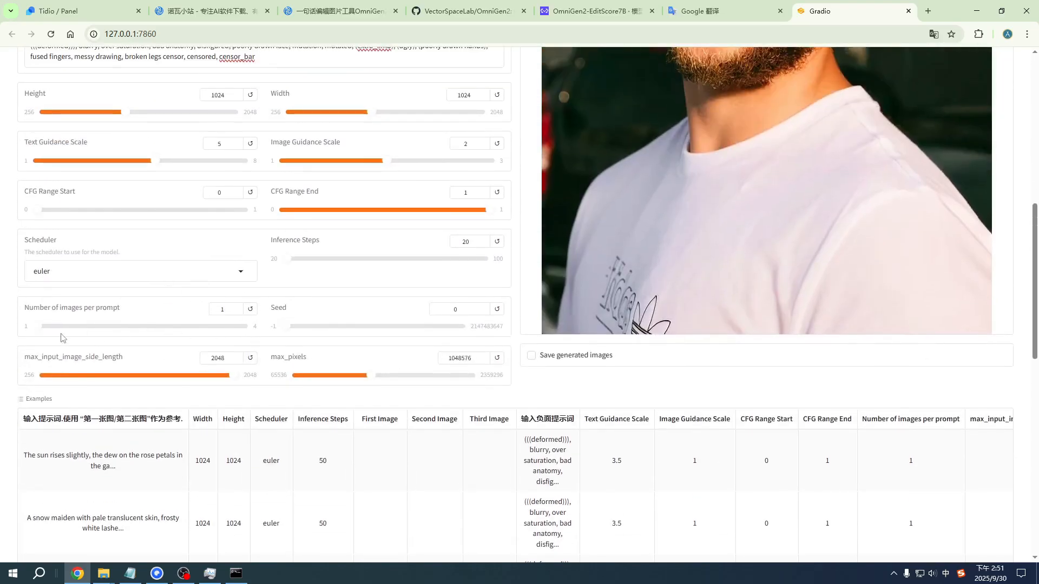
{"action": "left_click_drag", "start_coordinate": [58, 330], "coordinate": [2, 336]}
{"action": "scroll", "coordinate": [462, 178], "scroll_direction": "up", "scroll_amount": 9}
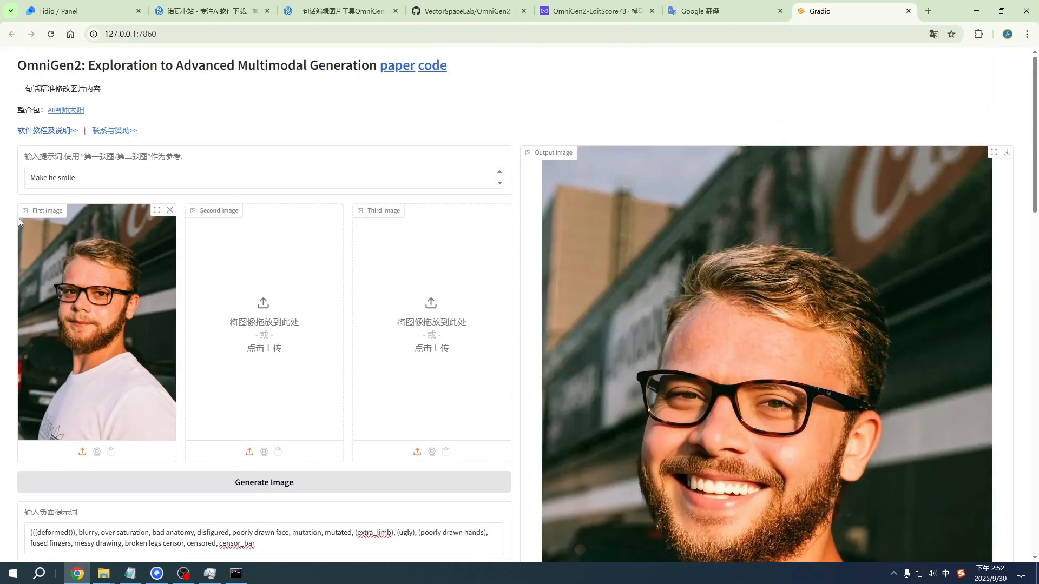
Step: Examine the max_input_image_side_length setting and the GPU performance in Task Manager, and return to the OmniGen2 page
{"action": "scroll", "coordinate": [253, 261], "scroll_direction": "down", "scroll_amount": 10}
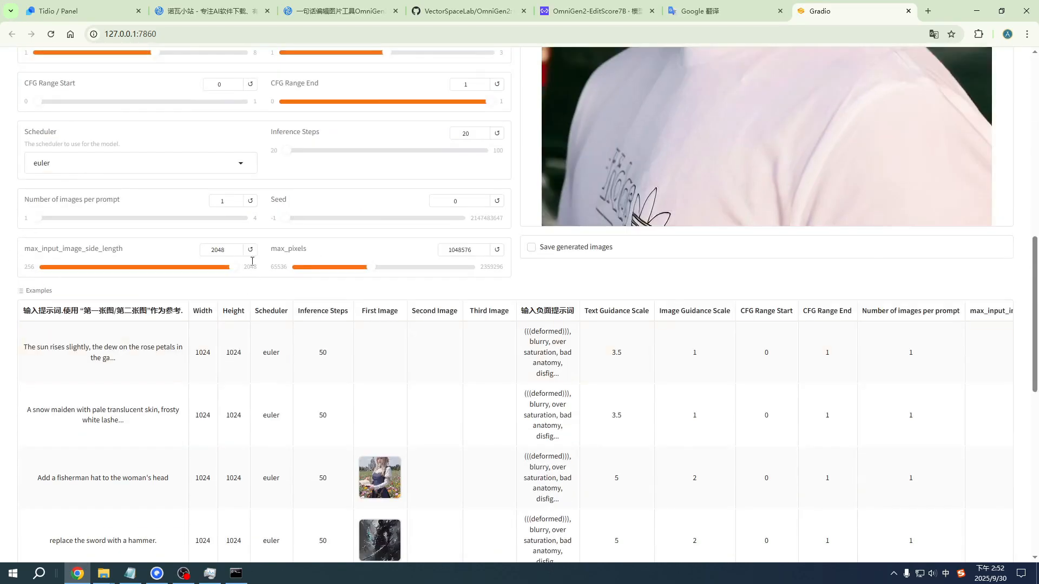
{"action": "left_click_drag", "start_coordinate": [212, 251], "coordinate": [227, 251]}
{"action": "left_click", "coordinate": [23, 258]}
{"action": "scroll", "coordinate": [196, 254], "scroll_direction": "up", "scroll_amount": 2}
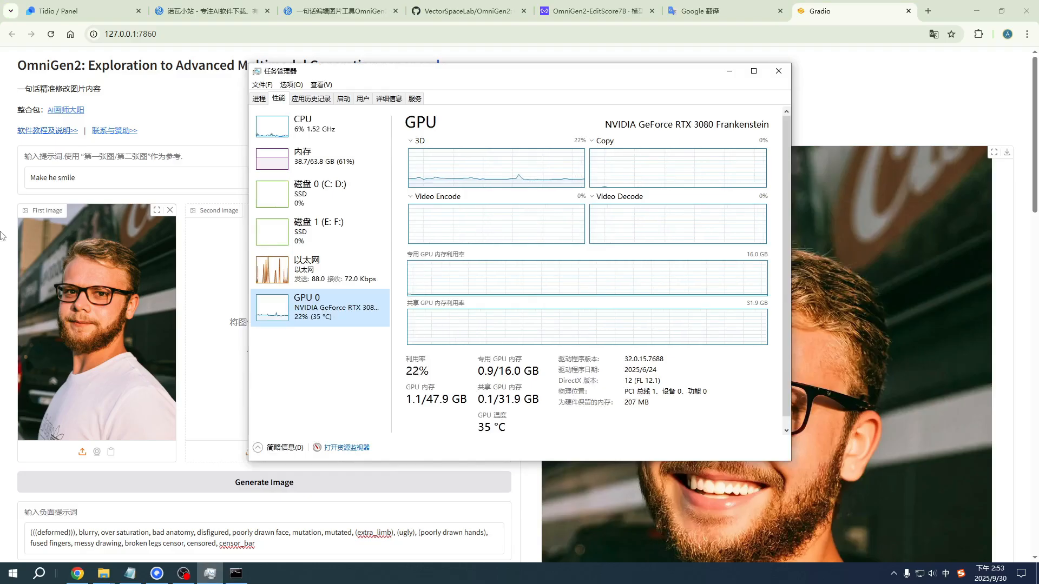
{"action": "left_click", "coordinate": [156, 94]}
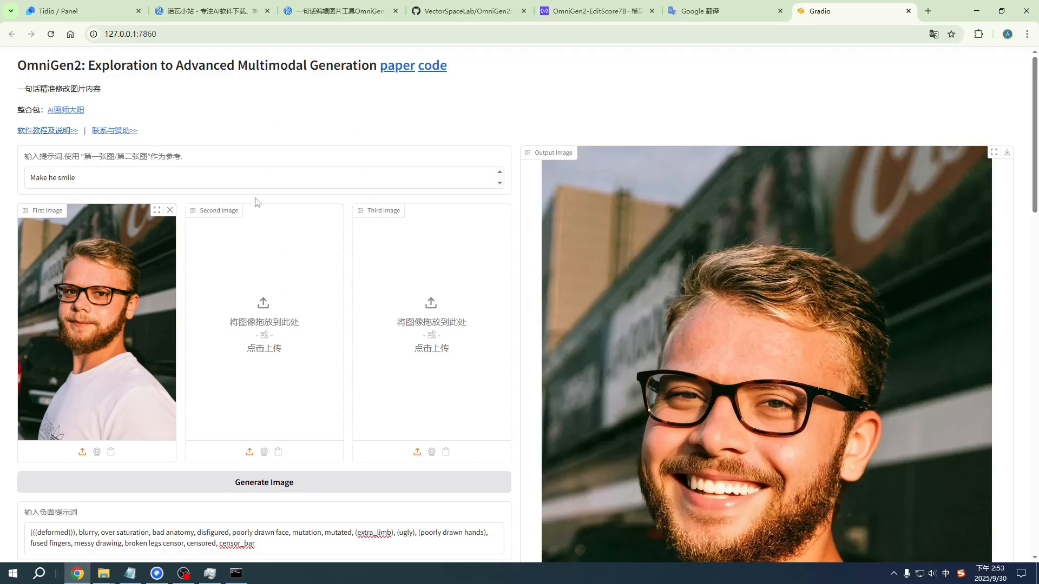
Step: Copy the compshare.cn image link from the Notepad text file and open it in a new browser tab
{"action": "key", "text": "alt+Tab"}
{"action": "double_click", "coordinate": [430, 114]}
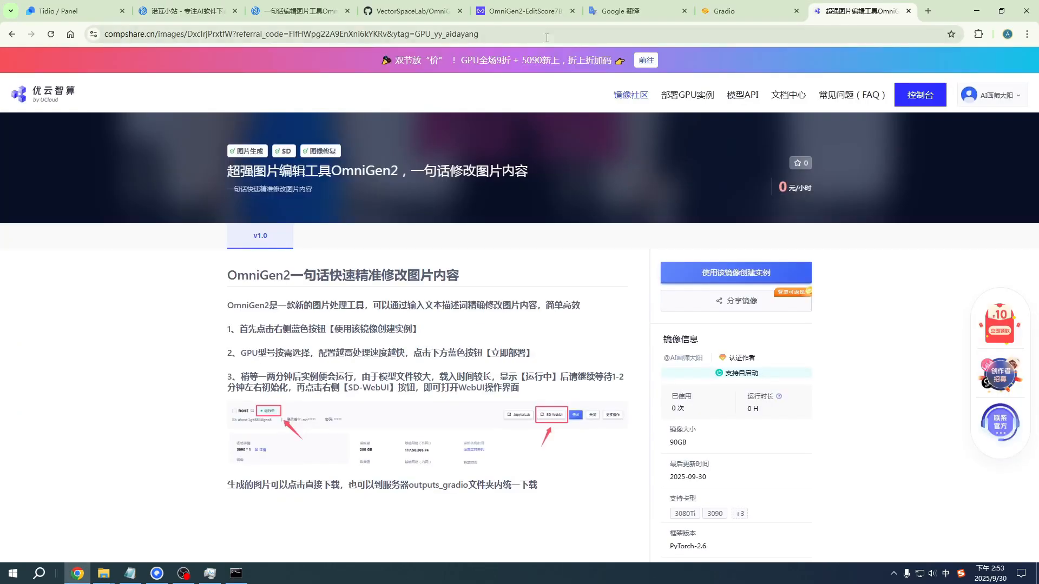
{"action": "left_click", "coordinate": [547, 38]}
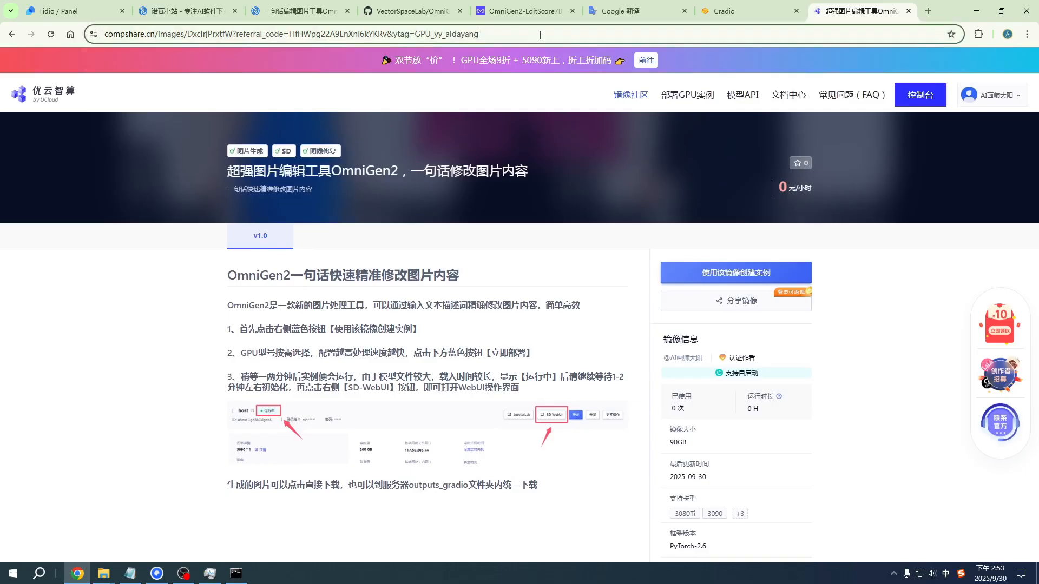
{"action": "left_click", "coordinate": [54, 393]}
{"action": "scroll", "coordinate": [73, 380], "scroll_direction": "down", "scroll_amount": 1}
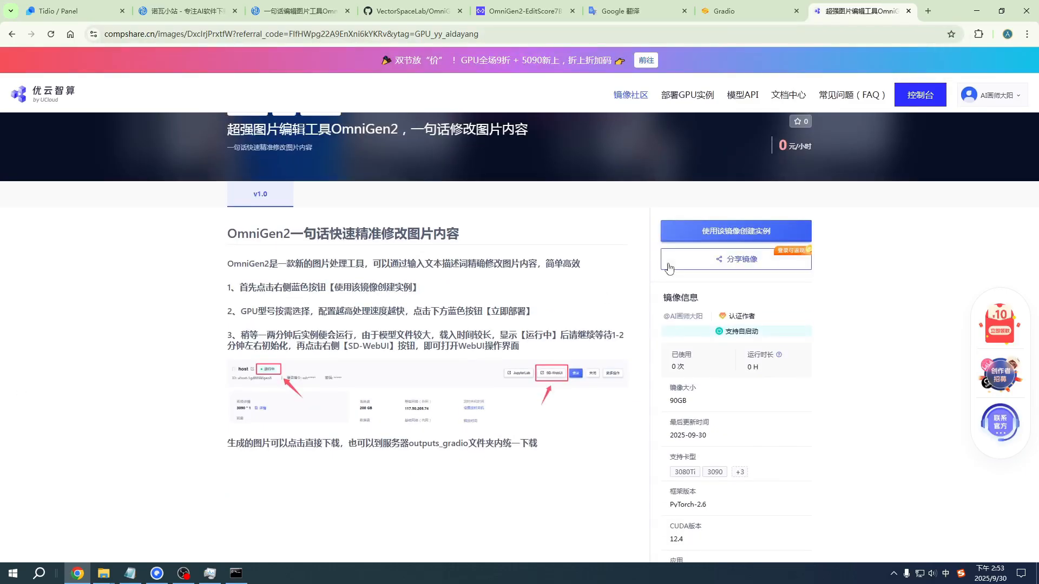
Step: Create a cloud instance from the OmniGen2 image with an RTX40 series GPU and deploy it
{"action": "left_click", "coordinate": [758, 233]}
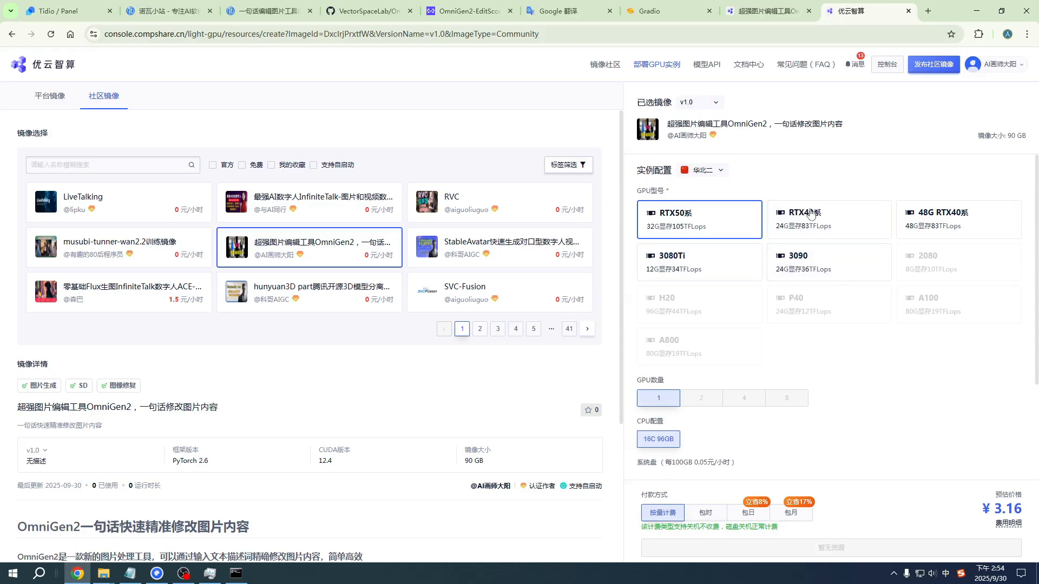
{"action": "left_click", "coordinate": [839, 222]}
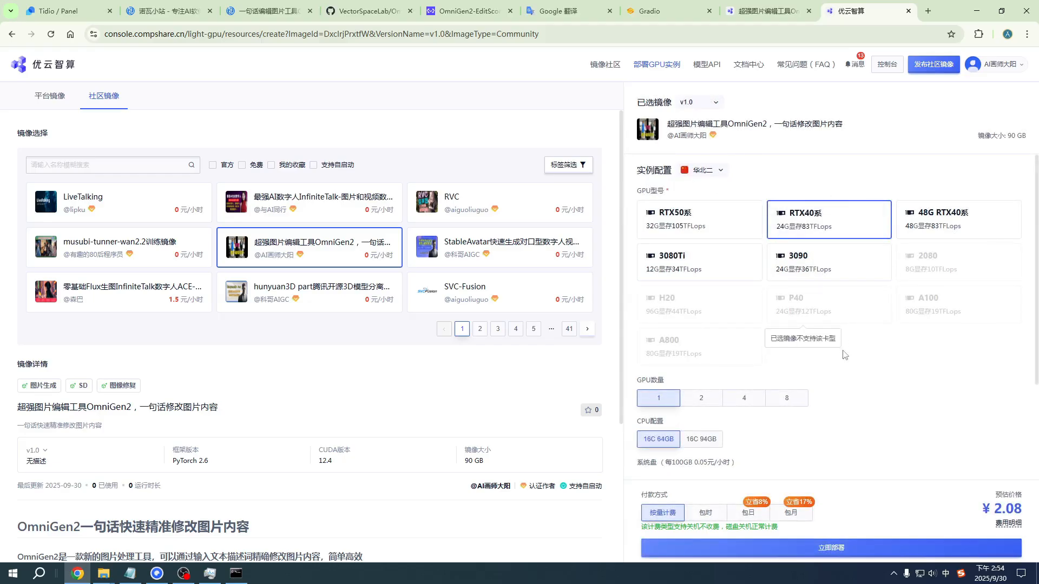
{"action": "left_click", "coordinate": [857, 543]}
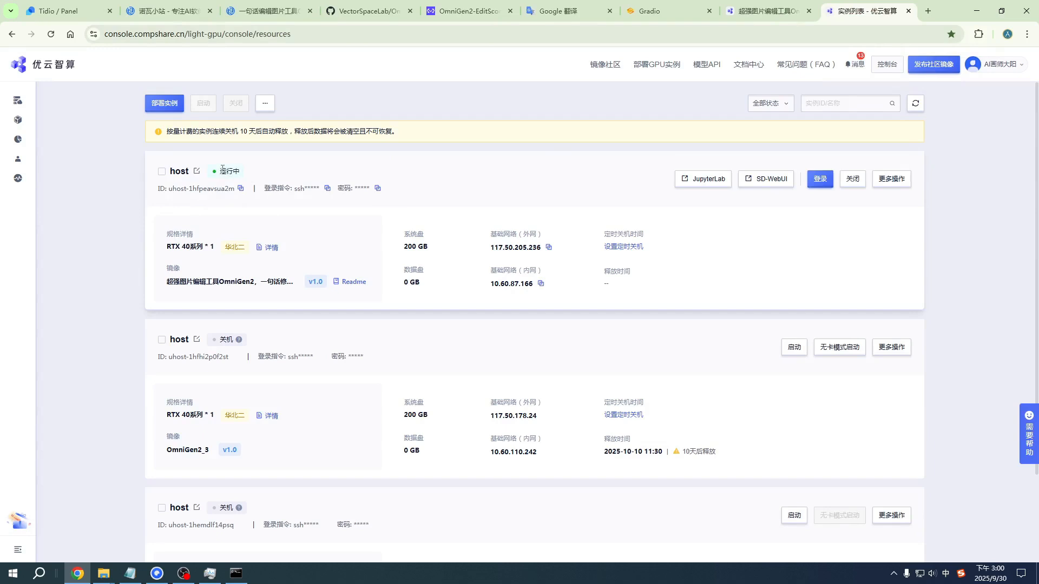
Step: Check the running status of the new host instance and open its SD-WebUI
{"action": "left_click_drag", "start_coordinate": [229, 172], "coordinate": [243, 173]}
{"action": "left_click", "coordinate": [283, 171]}
{"action": "left_click", "coordinate": [771, 184]}
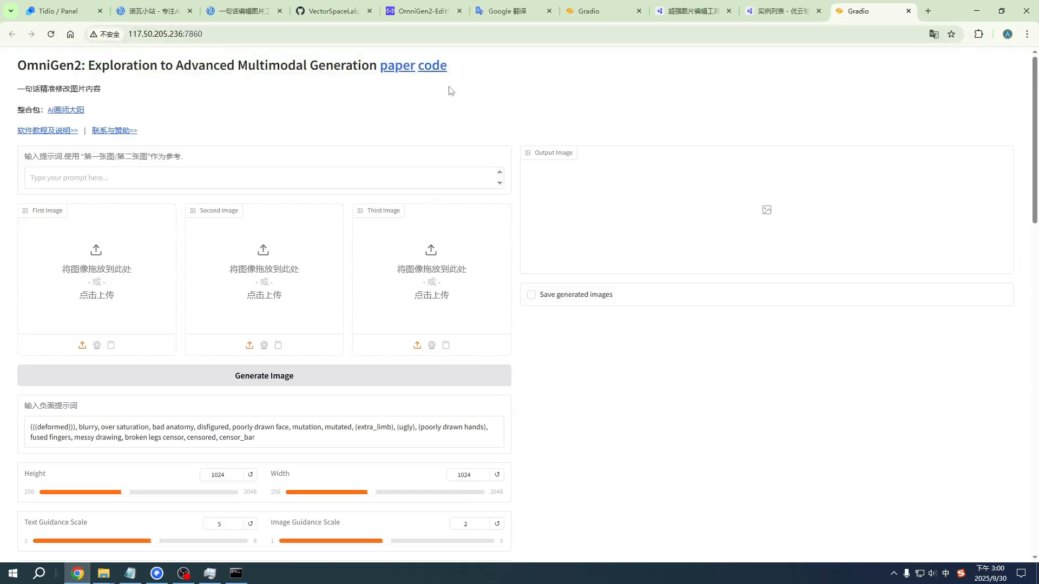
Step: Look over the cloud OmniGen2 page and load zhiye1.png from the img folder as the first image
{"action": "scroll", "coordinate": [355, 194], "scroll_direction": "down", "scroll_amount": 8}
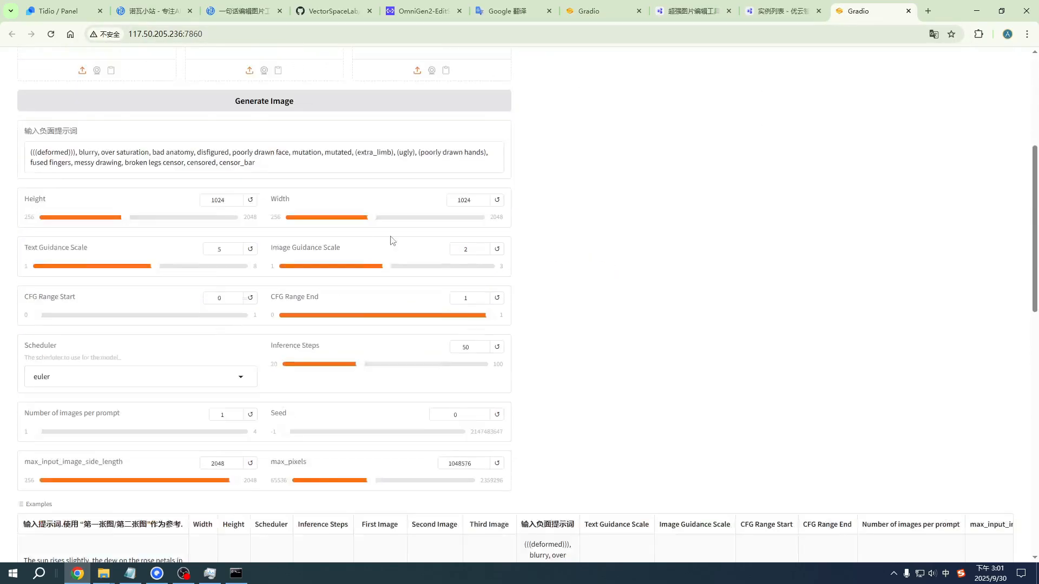
{"action": "scroll", "coordinate": [449, 276], "scroll_direction": "up", "scroll_amount": 5}
{"action": "scroll", "coordinate": [385, 315], "scroll_direction": "up", "scroll_amount": 3}
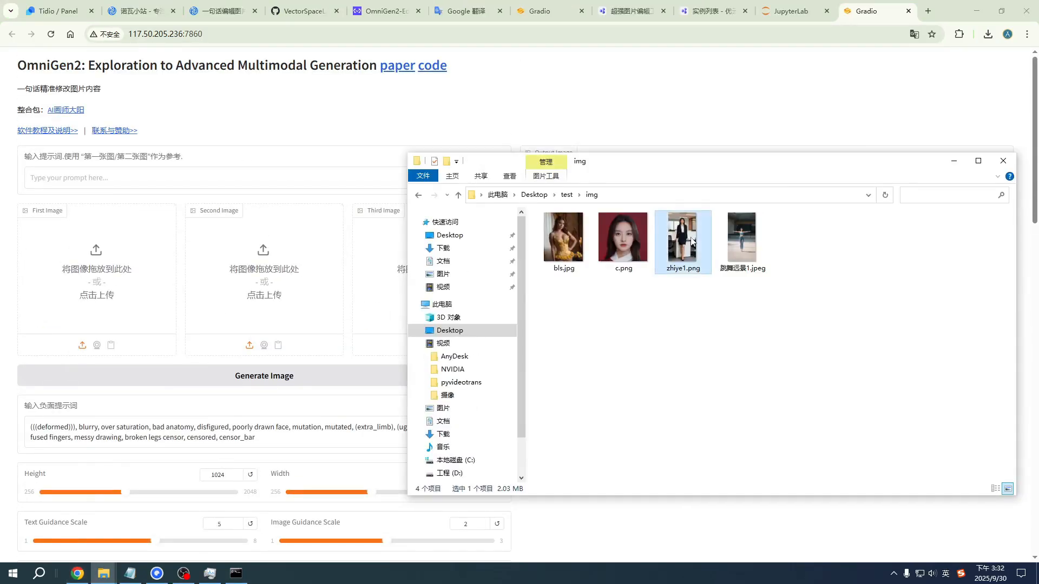
{"action": "left_click_drag", "start_coordinate": [683, 243], "coordinate": [91, 285]}
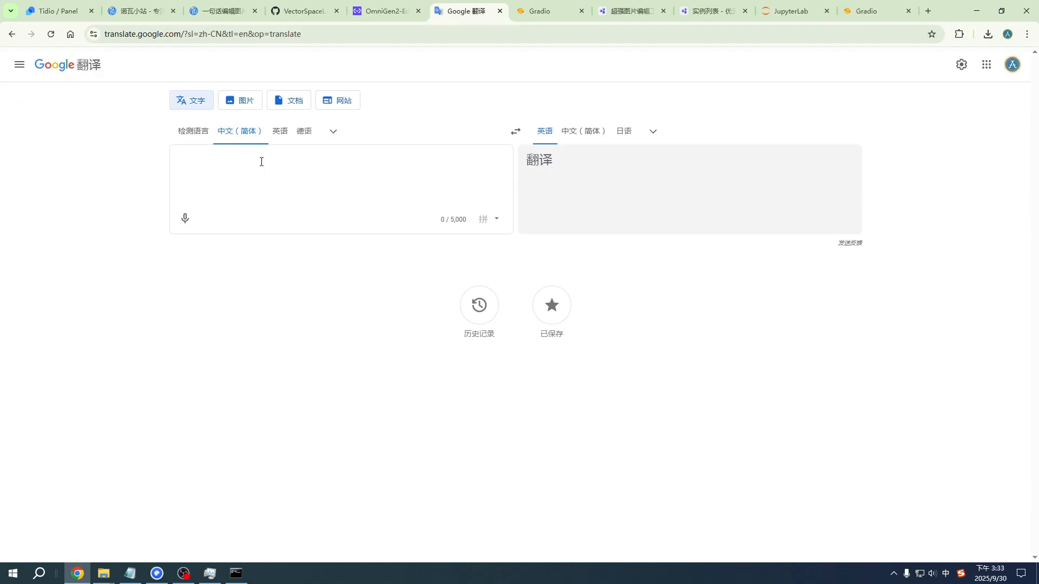
Step: Translate "将女人的衣服换成蓝色碎花连衣裙" from Simplified Chinese to English in Google Translate
{"action": "type", "text": "将女人的"}
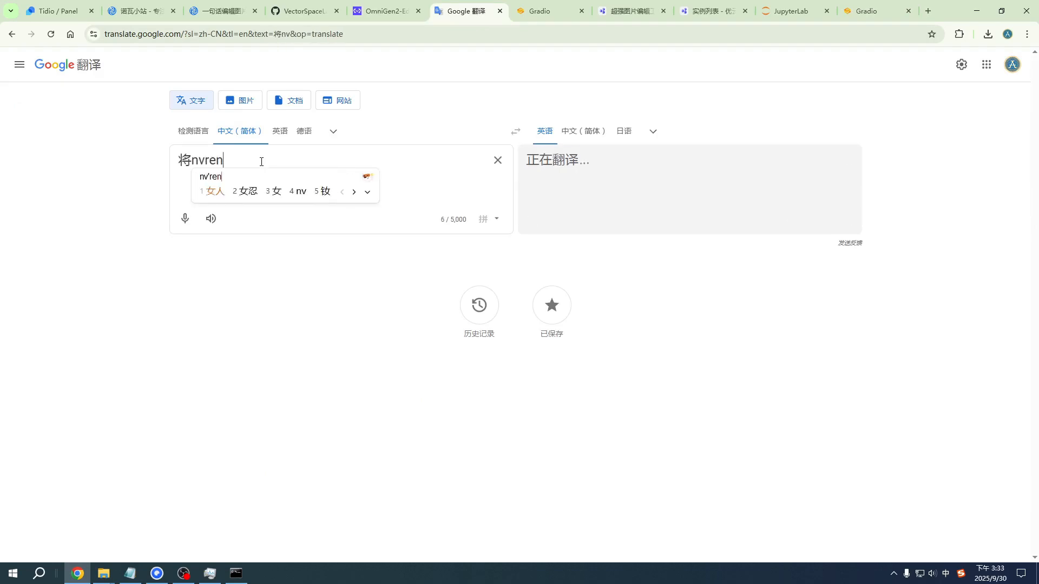
{"action": "type", "text": "衣服huanc"}
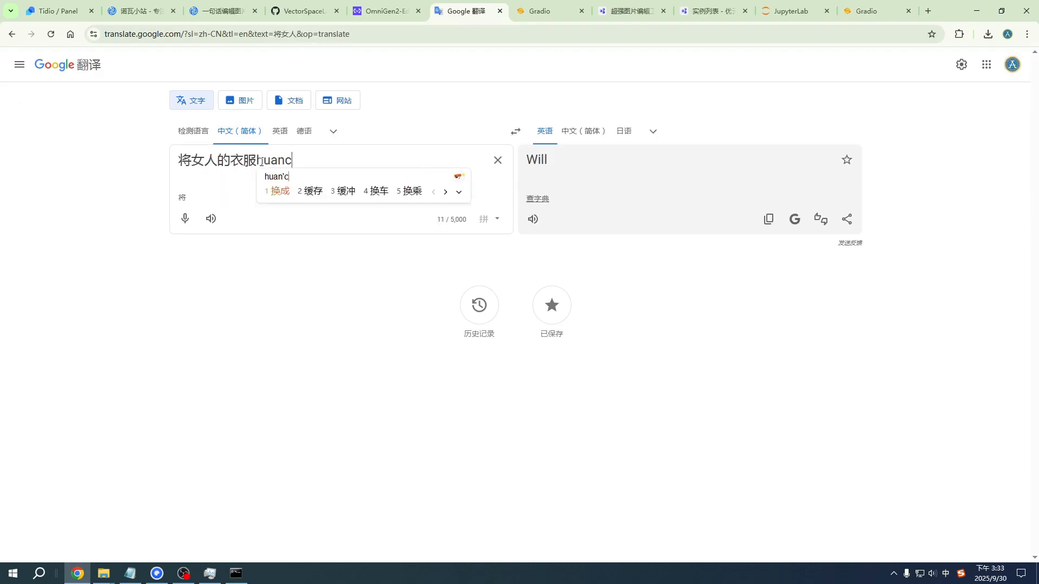
{"action": "type", "text": "换成蓝色suihu"}
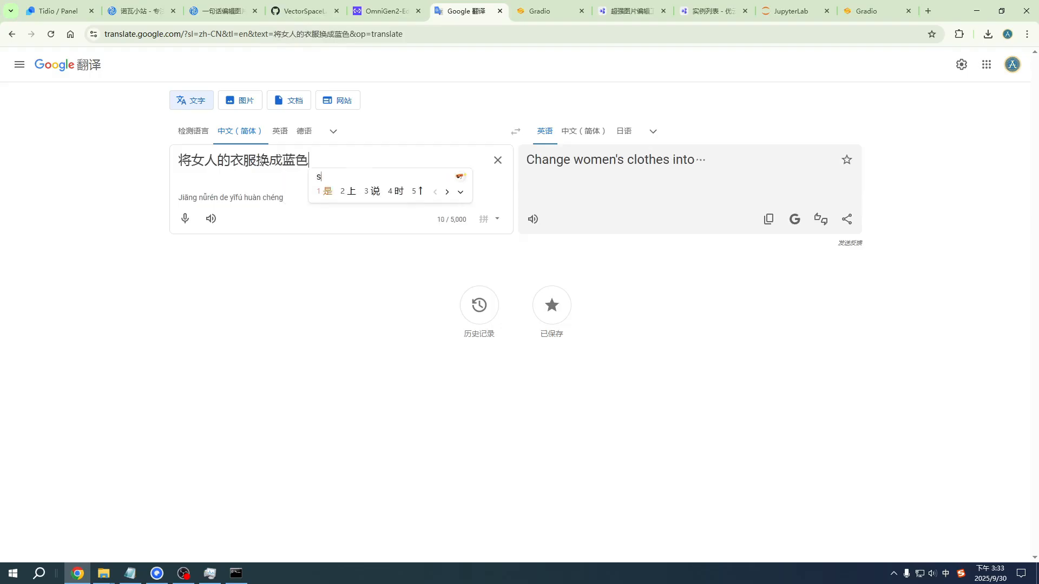
{"action": "type", "text": "碎花liany"}
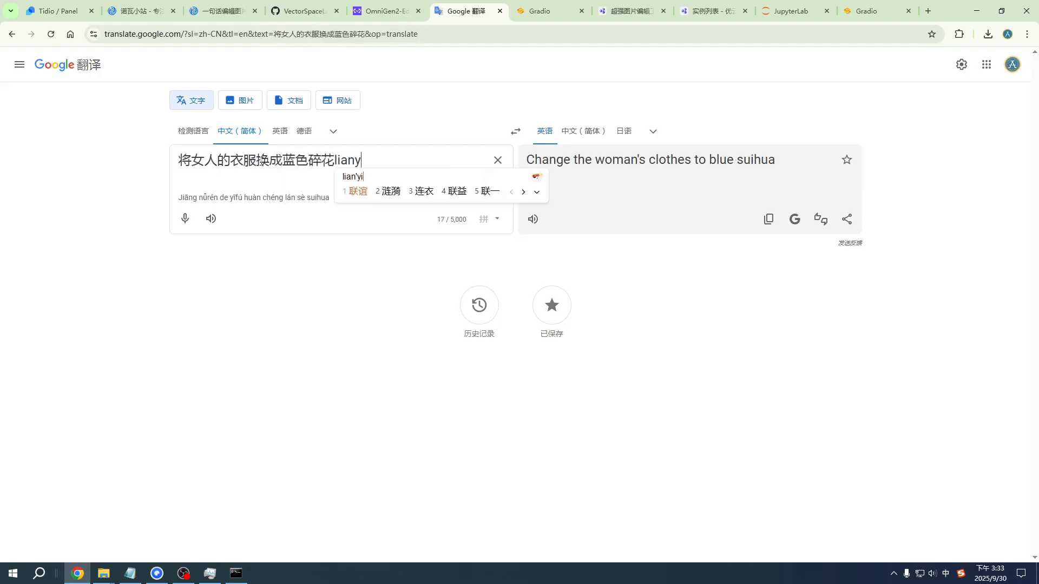
{"action": "type", "text": "iqun"}
{"action": "key", "text": "space"}
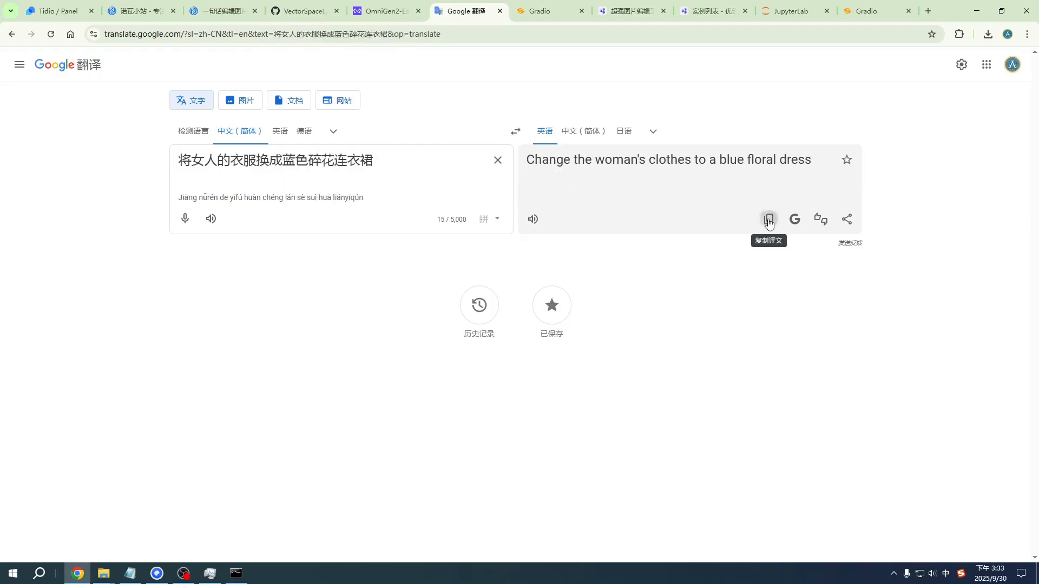
Step: Copy the English translation into the cloud OmniGen2 prompt as "Change the woman's clothes to a blue floral dress" and generate the image
{"action": "left_click", "coordinate": [768, 219]}
{"action": "left_click", "coordinate": [864, 5]}
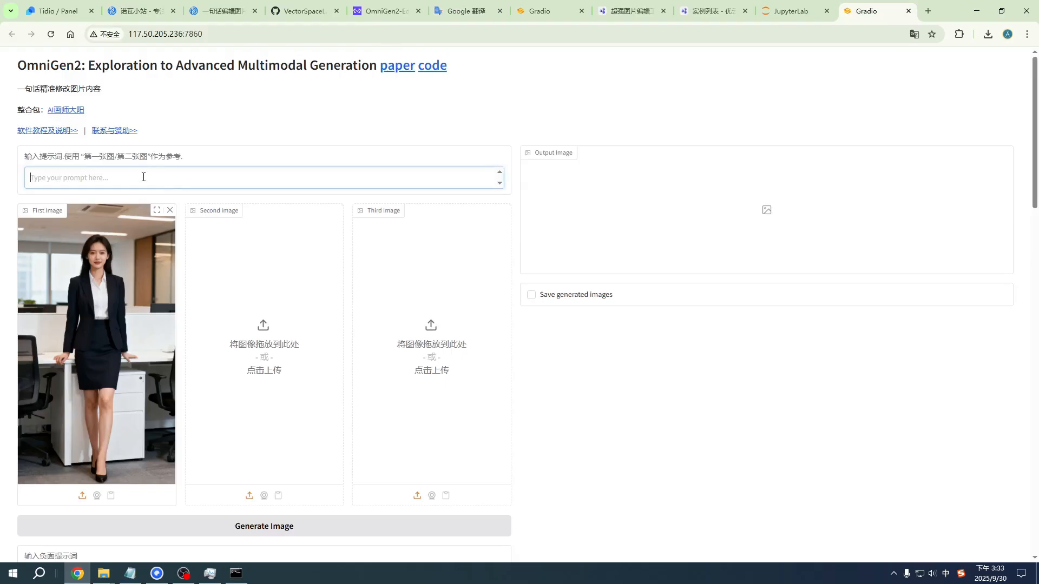
{"action": "type", "text": "Change the woman's clothes to a blue floral dress"}
{"action": "scroll", "coordinate": [297, 427], "scroll_direction": "down", "scroll_amount": 3}
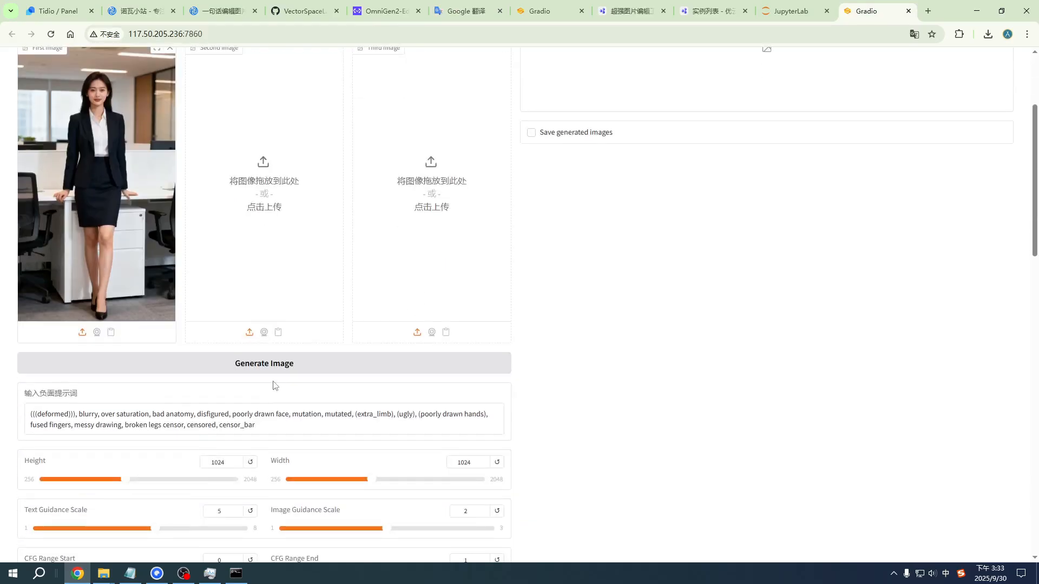
{"action": "left_click", "coordinate": [277, 365]}
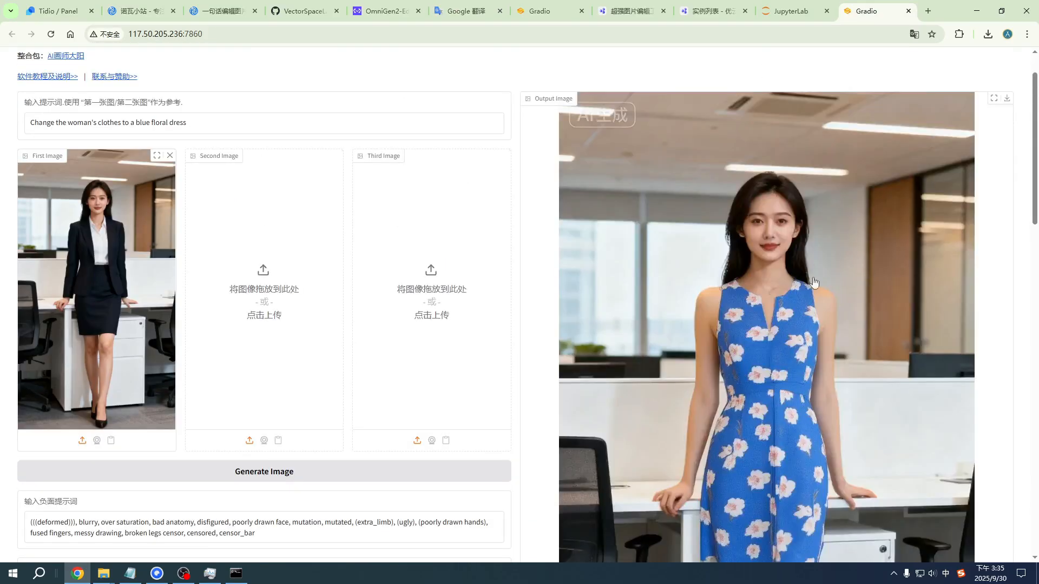
Step: Examine the full generated image against the original office photo, checking the changed clothes, face and background
{"action": "scroll", "coordinate": [734, 337], "scroll_direction": "down", "scroll_amount": 6}
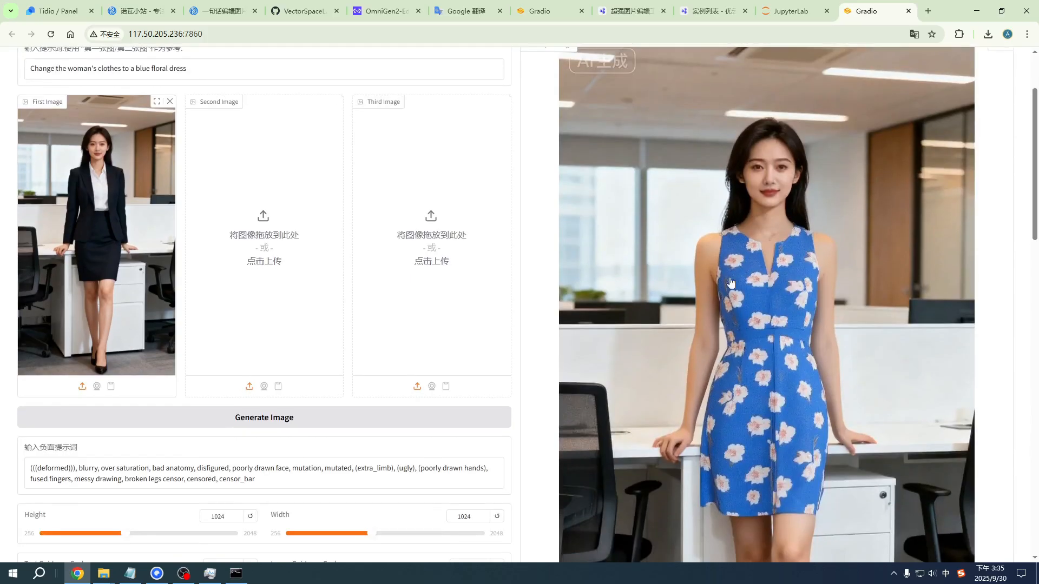
{"action": "scroll", "coordinate": [726, 272], "scroll_direction": "up", "scroll_amount": 5}
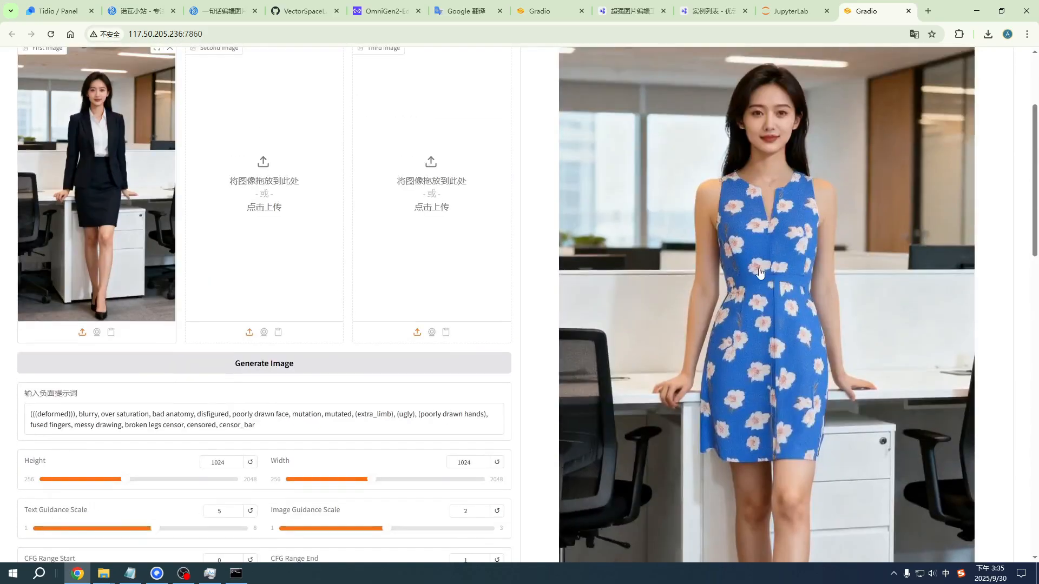
{"action": "scroll", "coordinate": [752, 273], "scroll_direction": "down", "scroll_amount": 4}
{"action": "scroll", "coordinate": [753, 273], "scroll_direction": "up", "scroll_amount": 1}
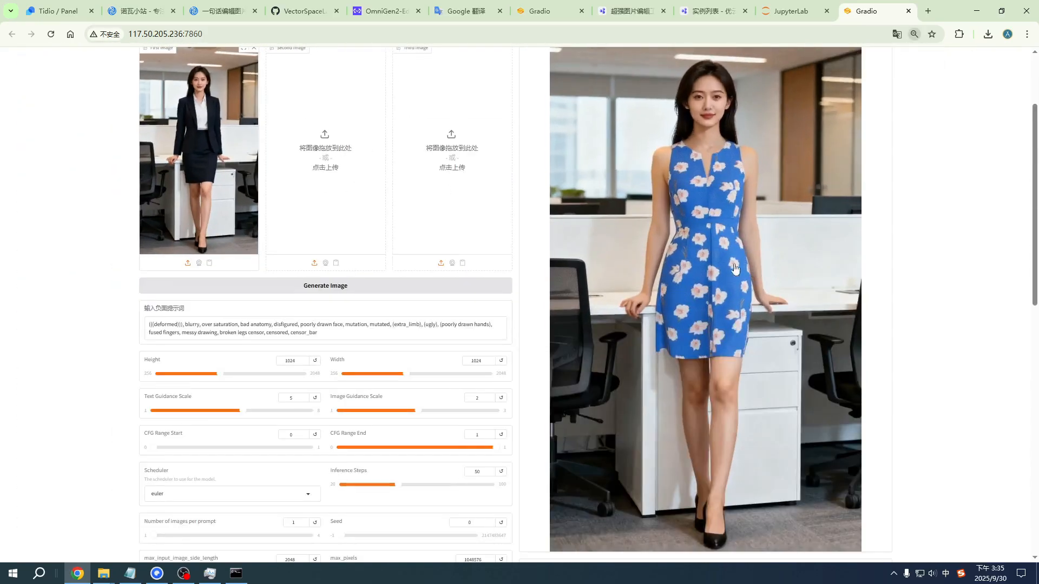
{"action": "scroll", "coordinate": [759, 318], "scroll_direction": "up", "scroll_amount": 2}
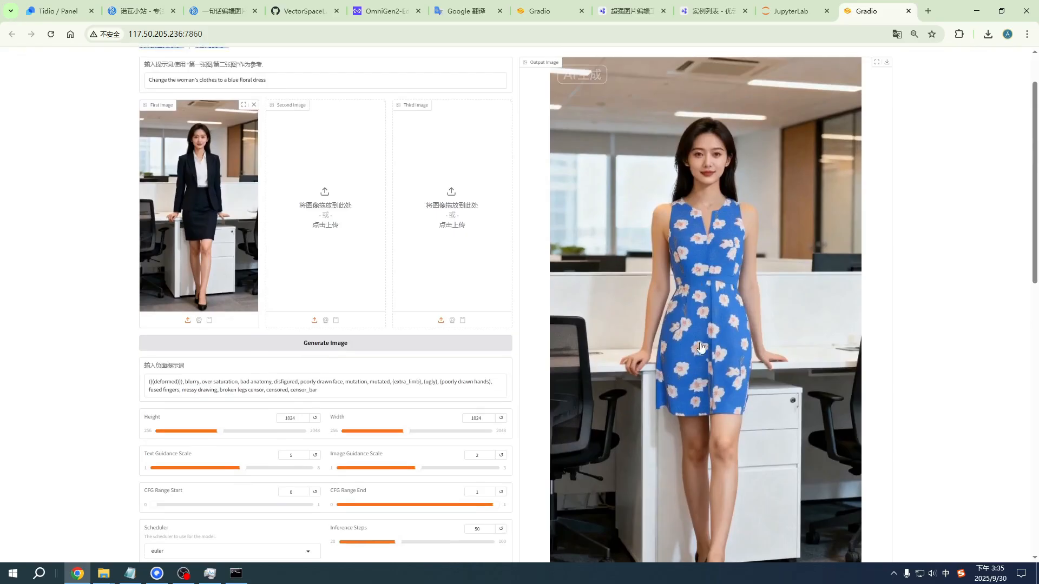
{"action": "scroll", "coordinate": [759, 318], "scroll_direction": "up", "scroll_amount": 1}
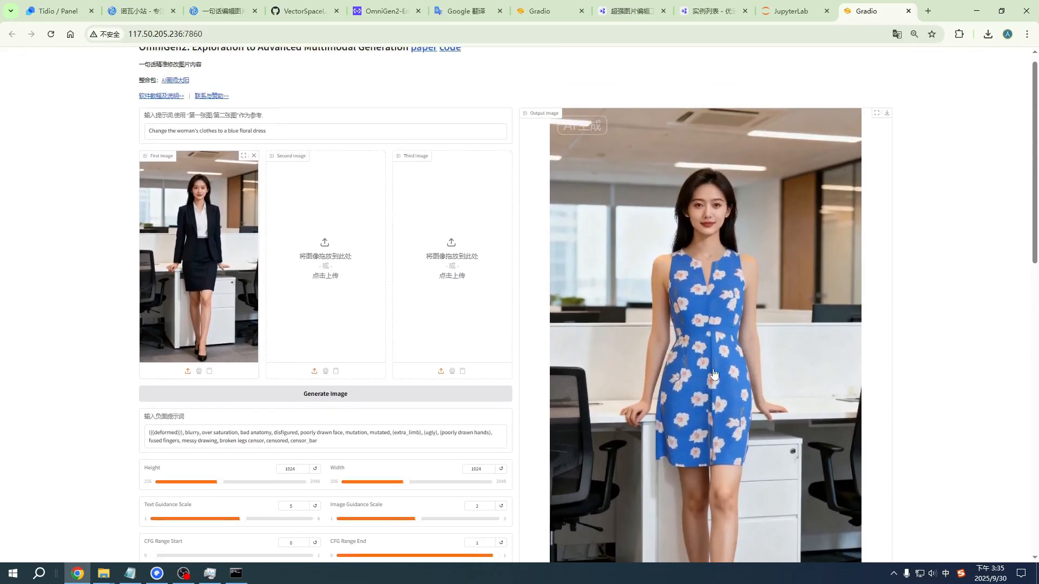
{"action": "scroll", "coordinate": [260, 306], "scroll_direction": "up", "scroll_amount": 1}
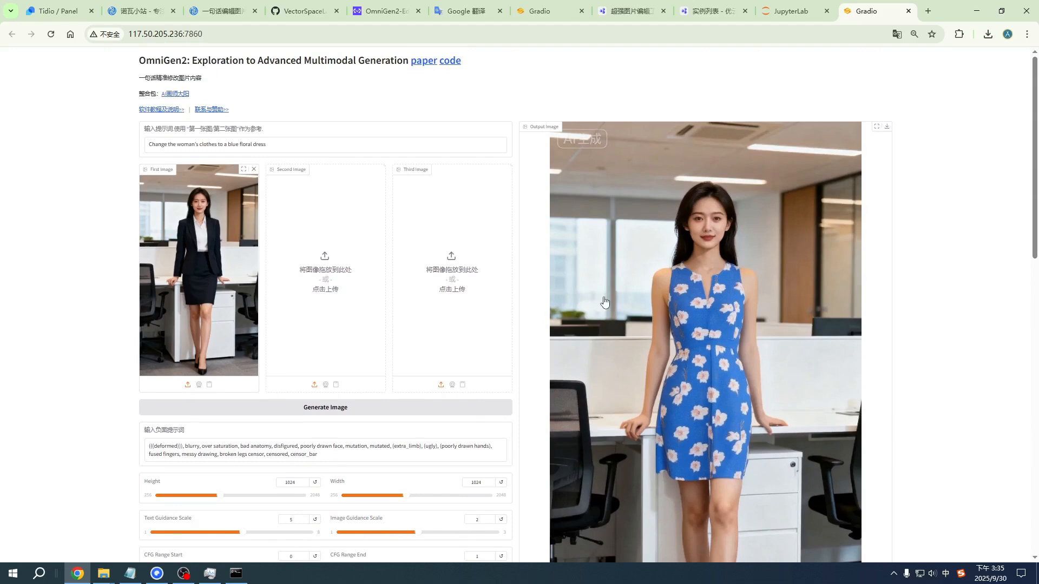
{"action": "scroll", "coordinate": [629, 342], "scroll_direction": "down", "scroll_amount": 3}
{"action": "scroll", "coordinate": [677, 349], "scroll_direction": "up", "scroll_amount": 2}
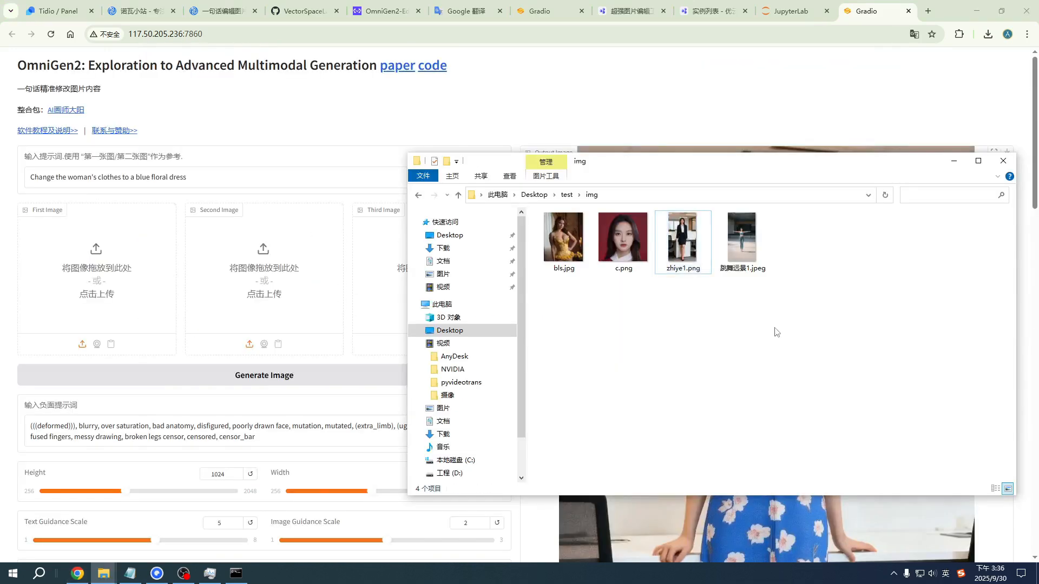
Step: Load 跳舞远景1.jpeg from the img folder as the first image, replacing the office photo
{"action": "left_click", "coordinate": [746, 238]}
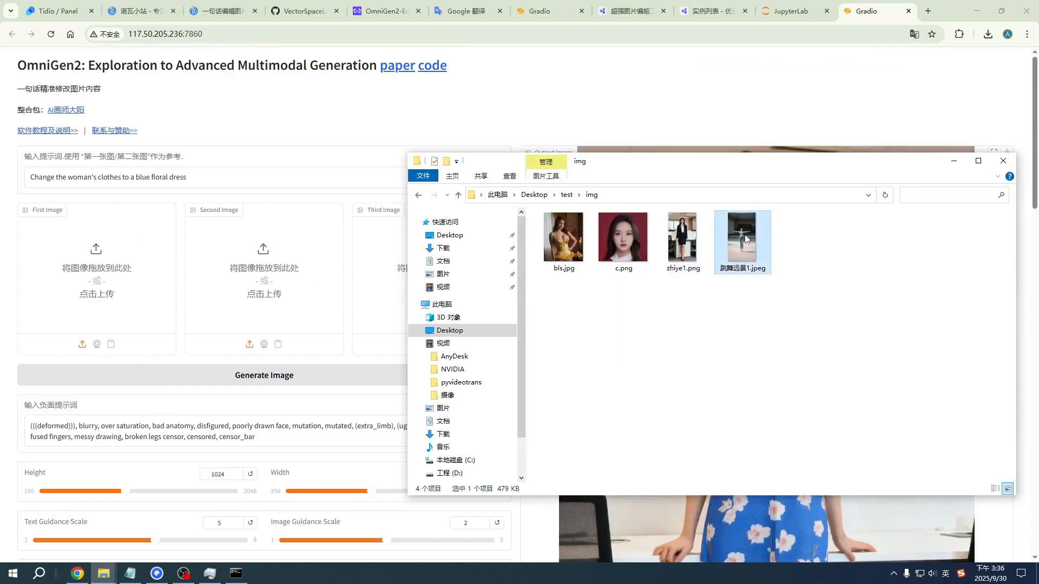
{"action": "left_click_drag", "start_coordinate": [752, 231], "coordinate": [58, 324]}
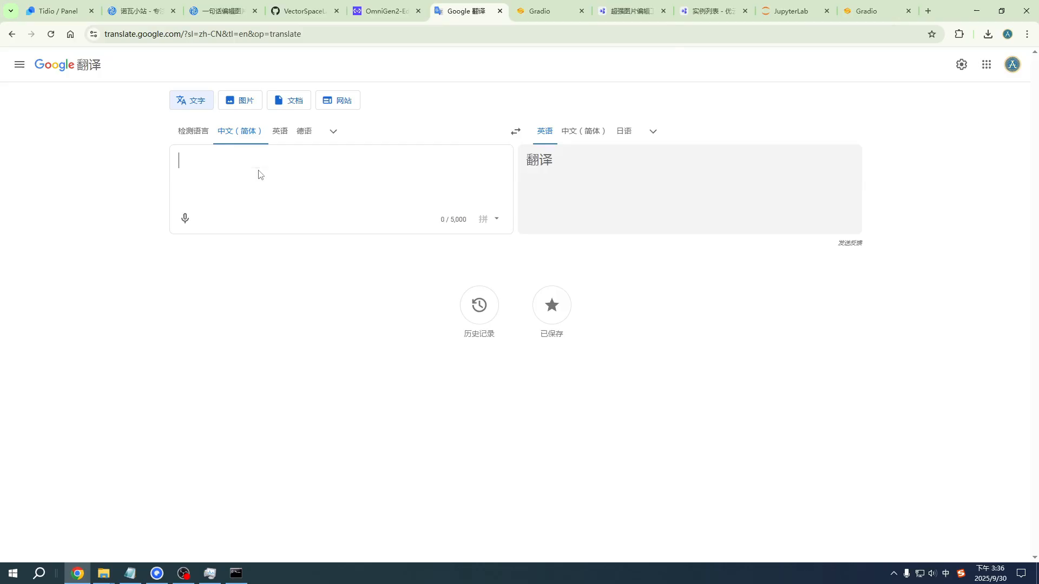
Step: Translate "人物胳膊自然下垂" from Simplified Chinese to English in Google Translate
{"action": "type", "text": "人物"}
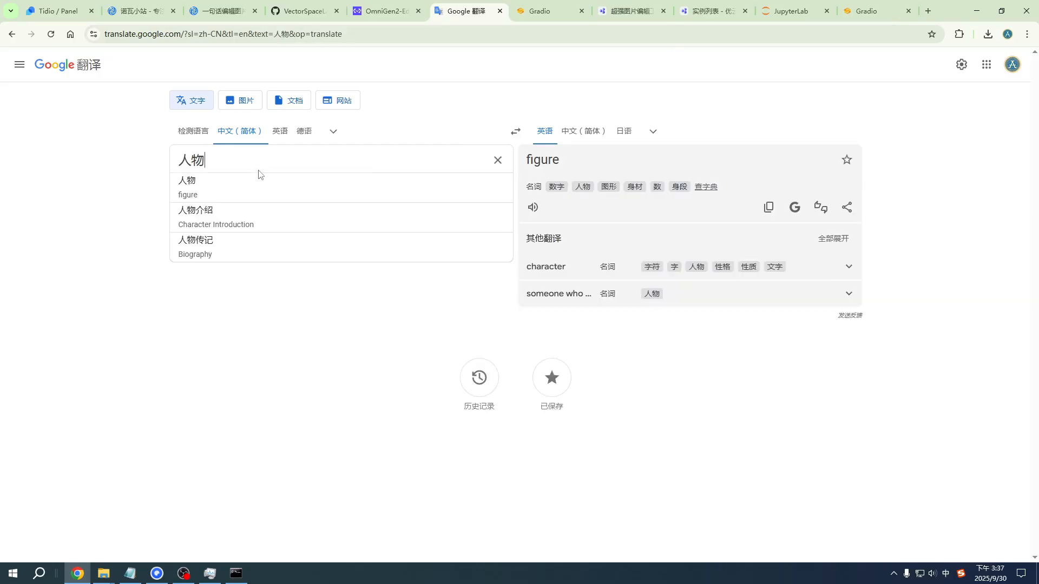
{"action": "type", "text": "胳膊ziran"}
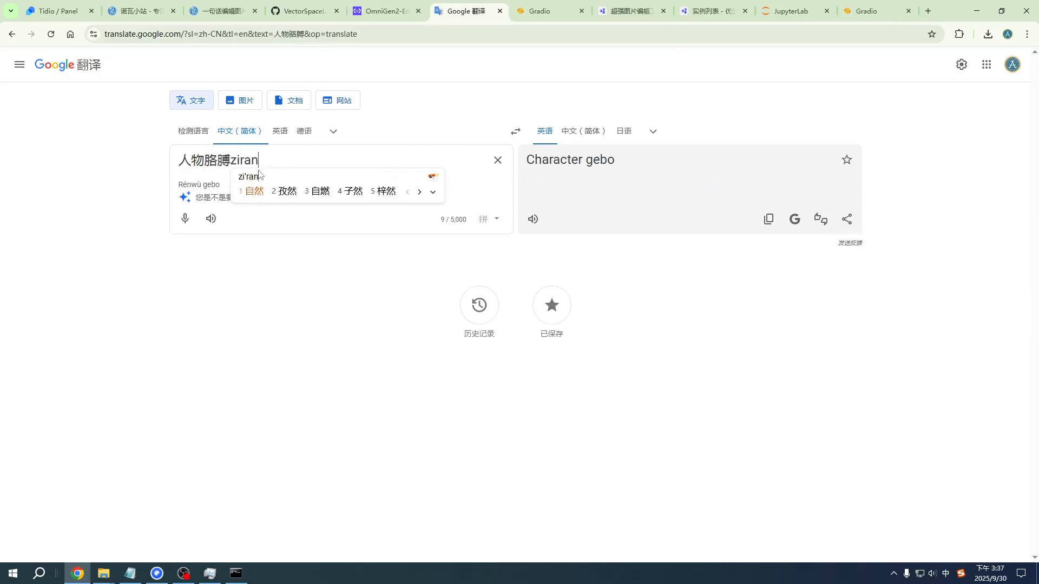
{"action": "type", "text": "自然下垂"}
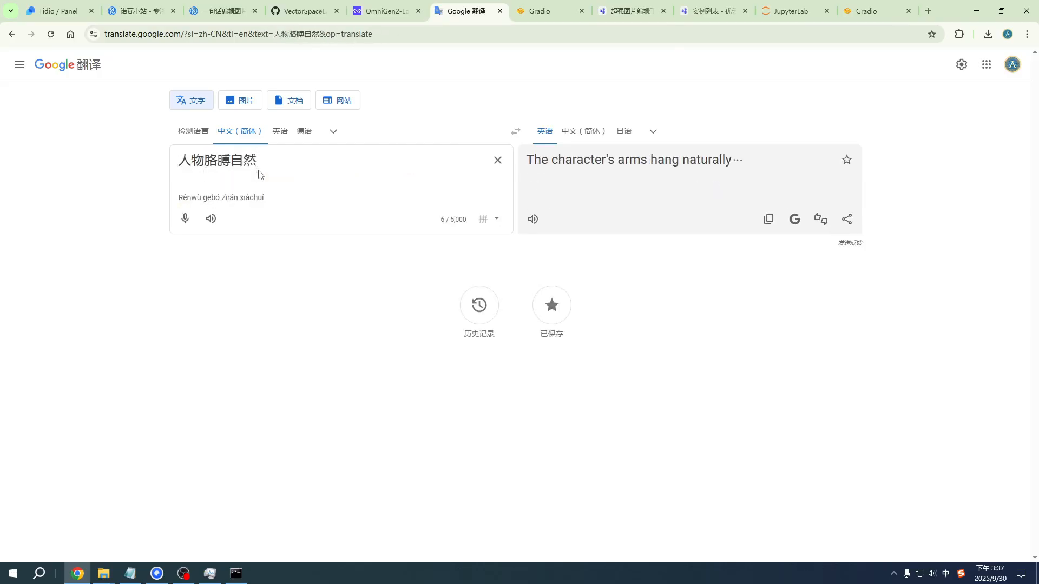
{"action": "type", "text": "fangs"}
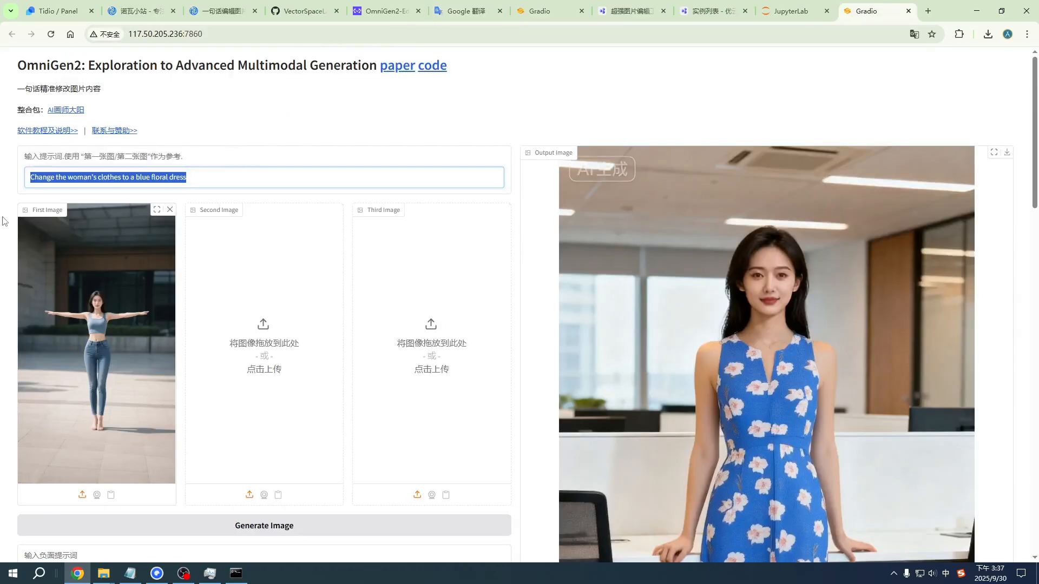
Step: Replace the OmniGen2 prompt with "The character's arms hang naturally" and generate the image
{"action": "type", "text": "The character's arms hang naturally"}
{"action": "scroll", "coordinate": [260, 379], "scroll_direction": "down", "scroll_amount": 1}
{"action": "left_click", "coordinate": [272, 475]}
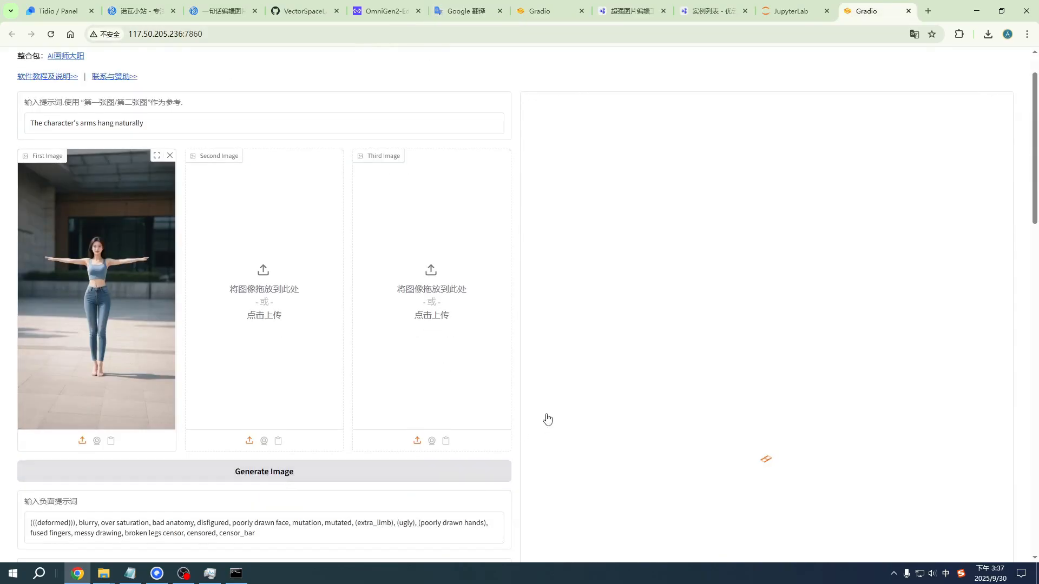
{"action": "key", "text": "ctrl+minus"}
{"action": "key", "text": "ctrl+minus"}
{"action": "key", "text": "ctrl+minus"}
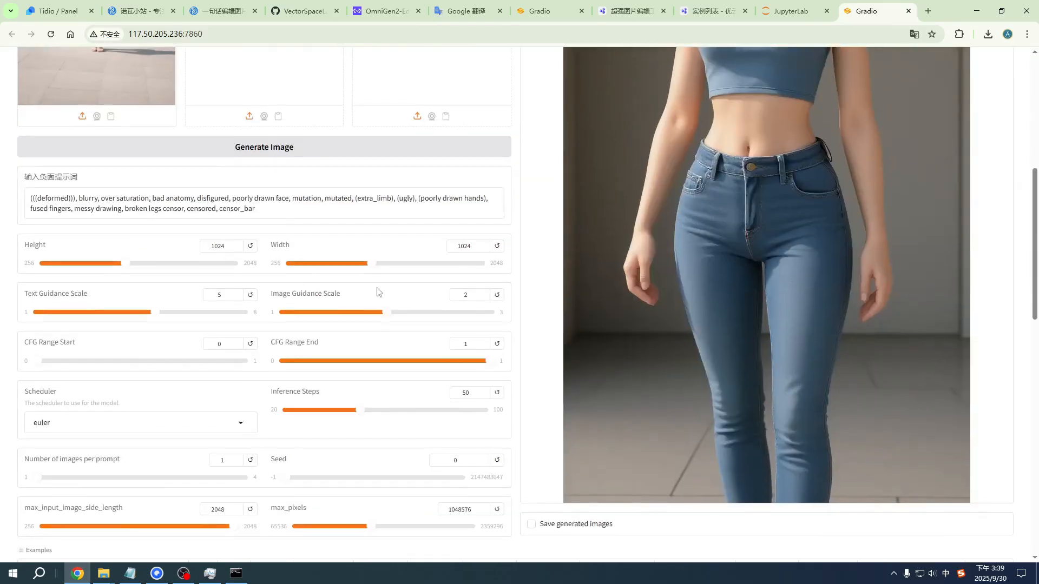
Step: Set the Image Guidance Scale to 2.7 and Inference Steps to 20, and regenerate the image
{"action": "left_click_drag", "start_coordinate": [388, 316], "coordinate": [459, 318]}
{"action": "scroll", "coordinate": [339, 331], "scroll_direction": "up", "scroll_amount": 3}
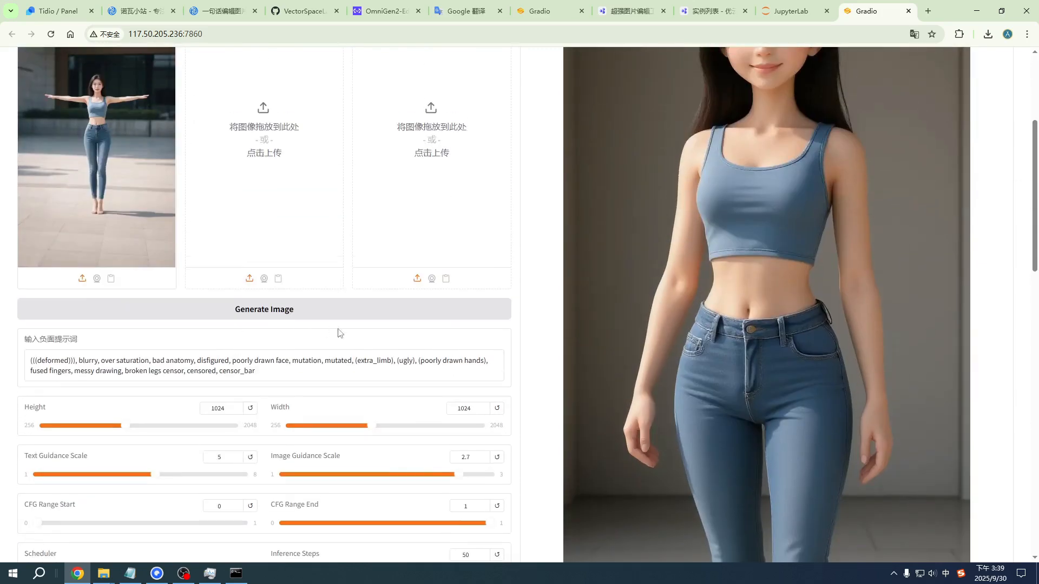
{"action": "scroll", "coordinate": [346, 349], "scroll_direction": "down", "scroll_amount": 6}
{"action": "scroll", "coordinate": [343, 261], "scroll_direction": "up", "scroll_amount": 5}
{"action": "left_click", "coordinate": [301, 256]}
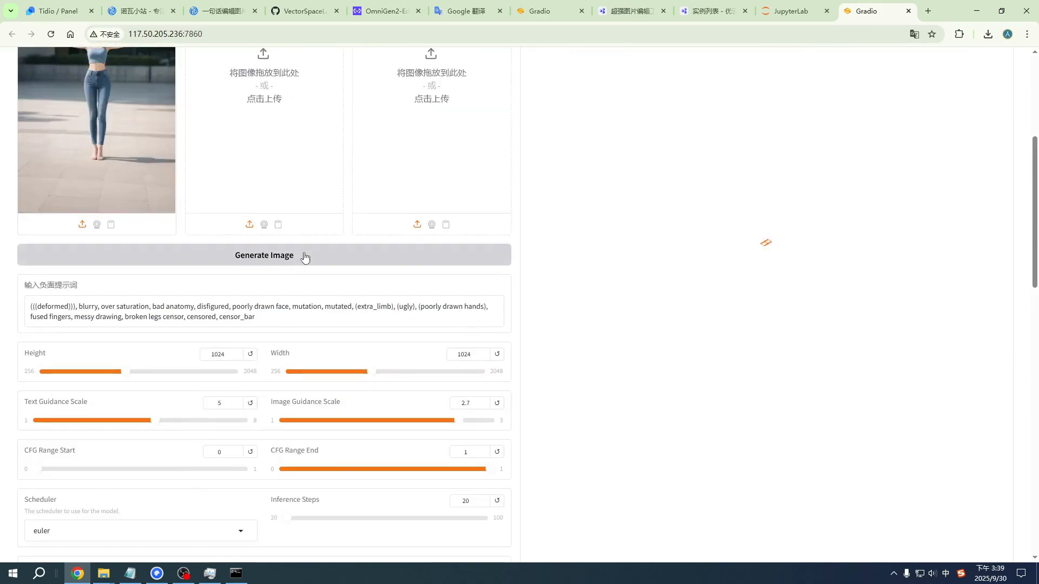
{"action": "scroll", "coordinate": [394, 308], "scroll_direction": "up", "scroll_amount": 4}
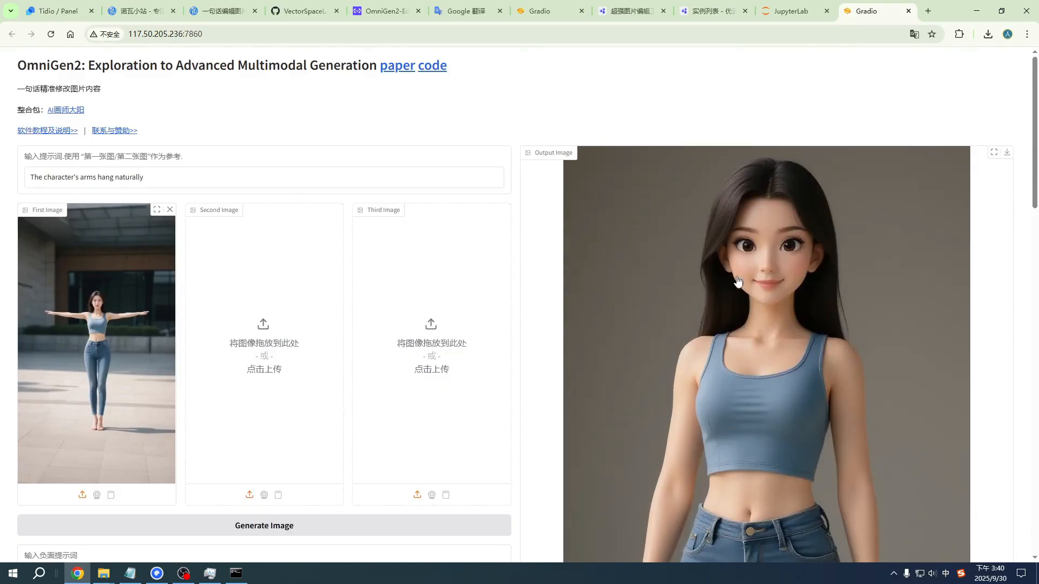
{"action": "scroll", "coordinate": [760, 365], "scroll_direction": "down", "scroll_amount": 5}
{"action": "scroll", "coordinate": [719, 390], "scroll_direction": "up", "scroll_amount": 3}
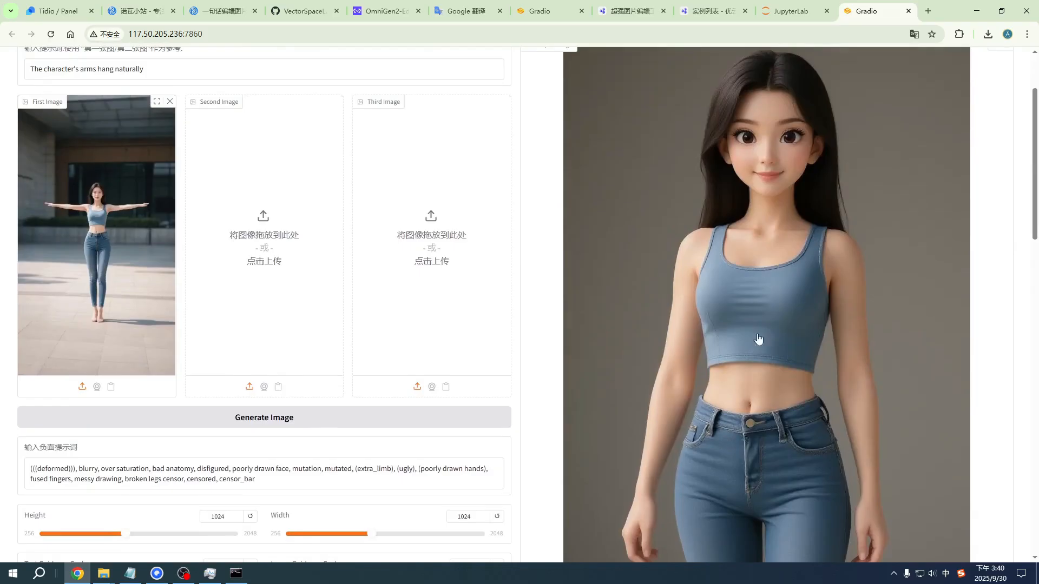
{"action": "scroll", "coordinate": [747, 368], "scroll_direction": "up", "scroll_amount": 1}
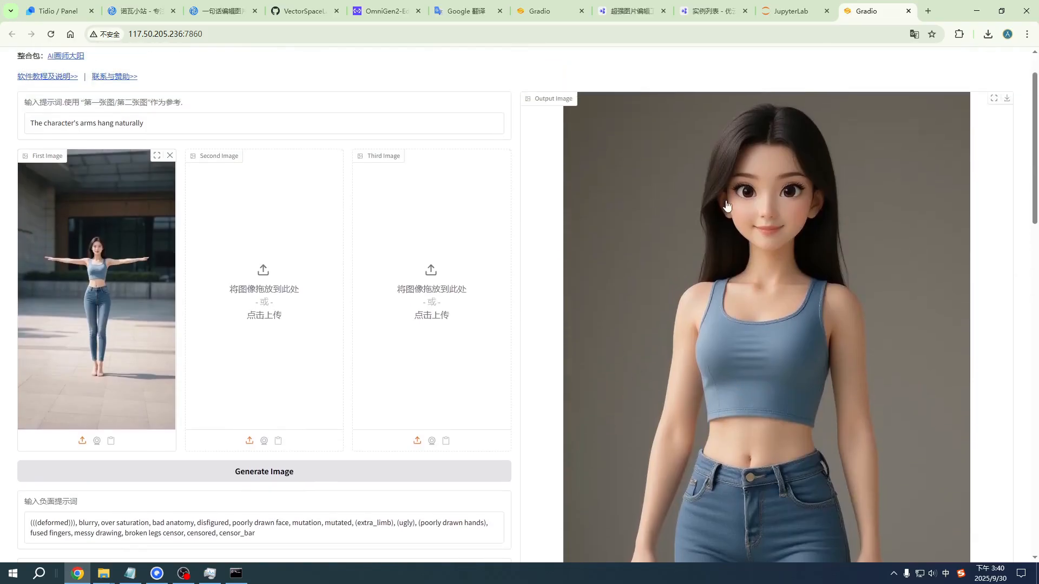
Step: Read the tutorial article's tips on improving results, including using larger images and raising the Image Guidance Scale
{"action": "left_click", "coordinate": [221, 11]}
{"action": "left_click_drag", "start_coordinate": [208, 139], "coordinate": [303, 139]}
{"action": "left_click", "coordinate": [254, 312]}
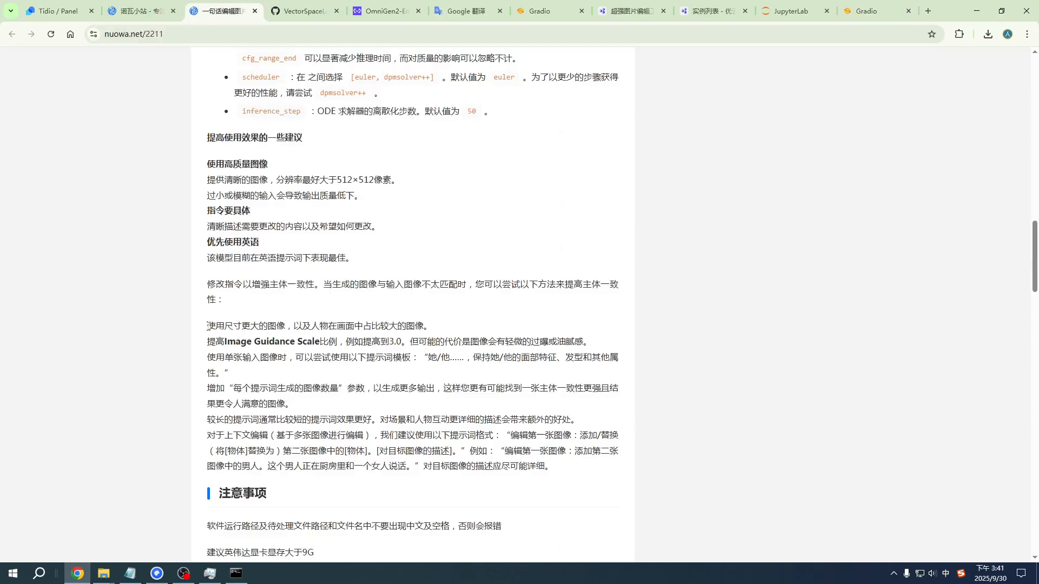
{"action": "left_click_drag", "start_coordinate": [208, 326], "coordinate": [436, 328]}
{"action": "left_click", "coordinate": [243, 342]}
{"action": "left_click", "coordinate": [102, 349]}
Step: Back on the cloud OmniGen2 page, load the built-in "Raise his hand" example and generate its image
{"action": "left_click", "coordinate": [873, 12]}
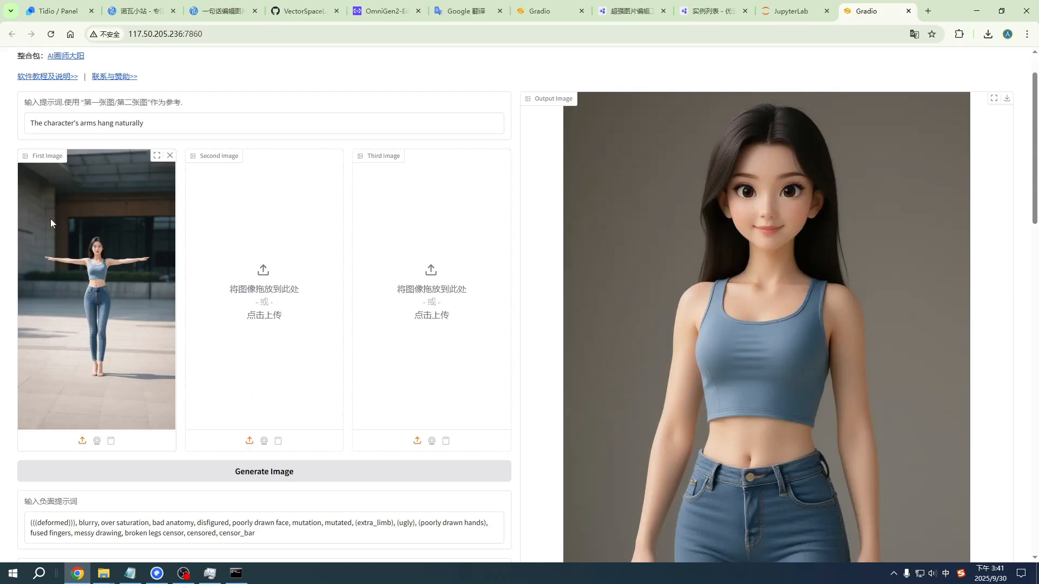
{"action": "scroll", "coordinate": [107, 343], "scroll_direction": "down", "scroll_amount": 15}
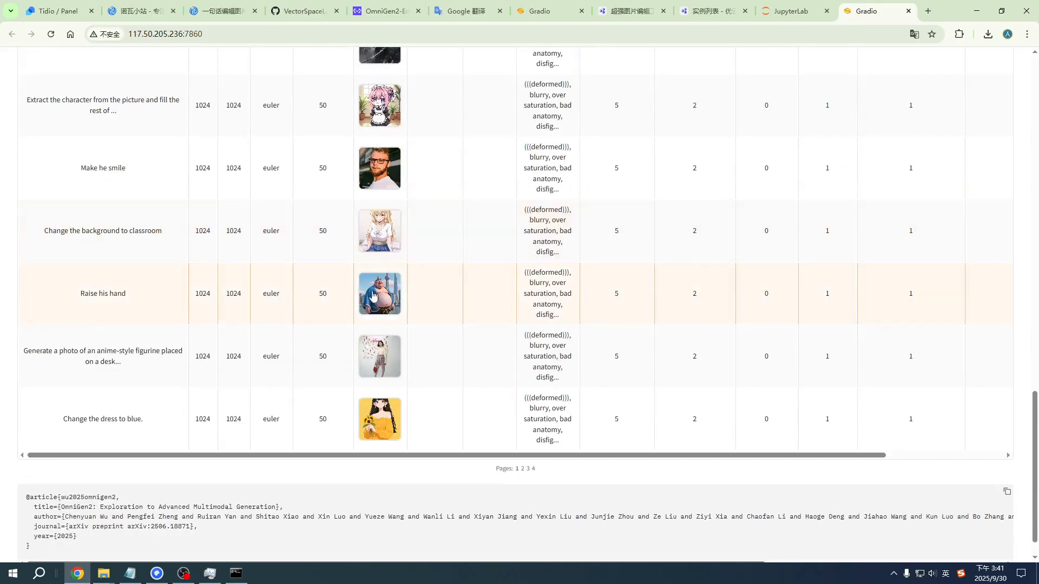
{"action": "left_click", "coordinate": [437, 293]}
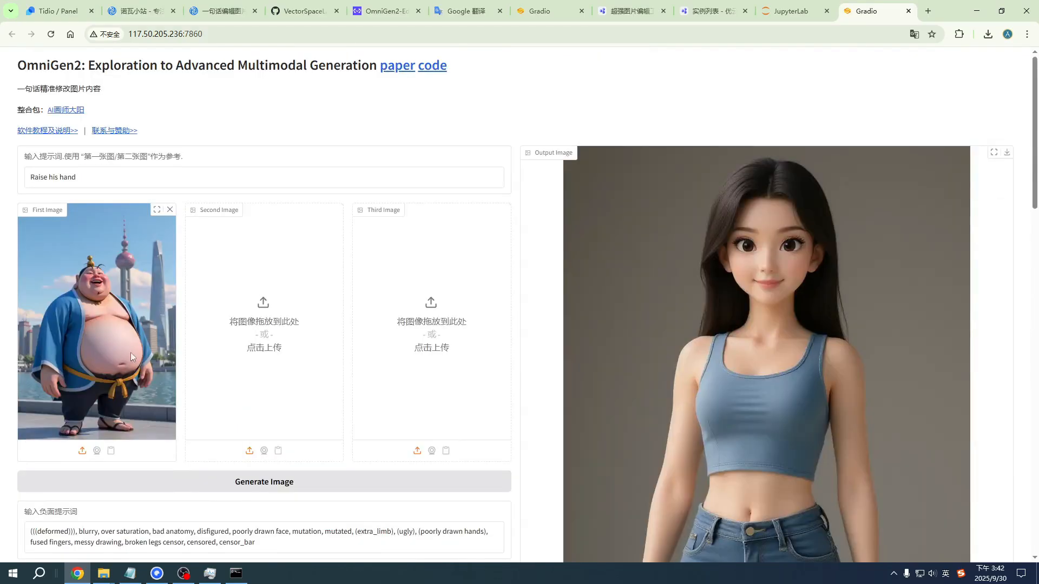
{"action": "left_click", "coordinate": [91, 179]}
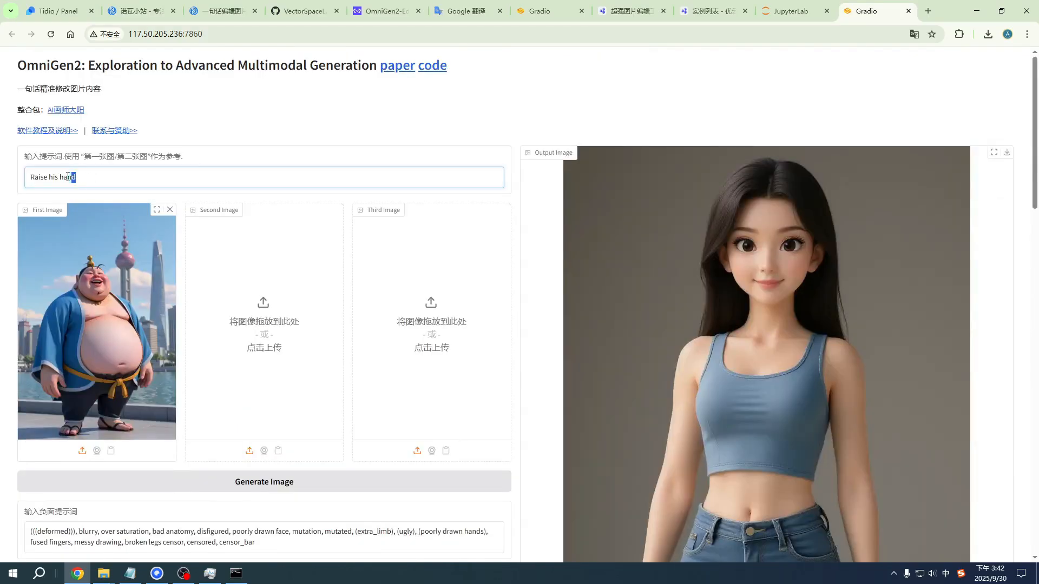
{"action": "left_click_drag", "start_coordinate": [68, 178], "coordinate": [22, 179]}
{"action": "left_click", "coordinate": [2, 237]}
{"action": "scroll", "coordinate": [378, 347], "scroll_direction": "down", "scroll_amount": 1}
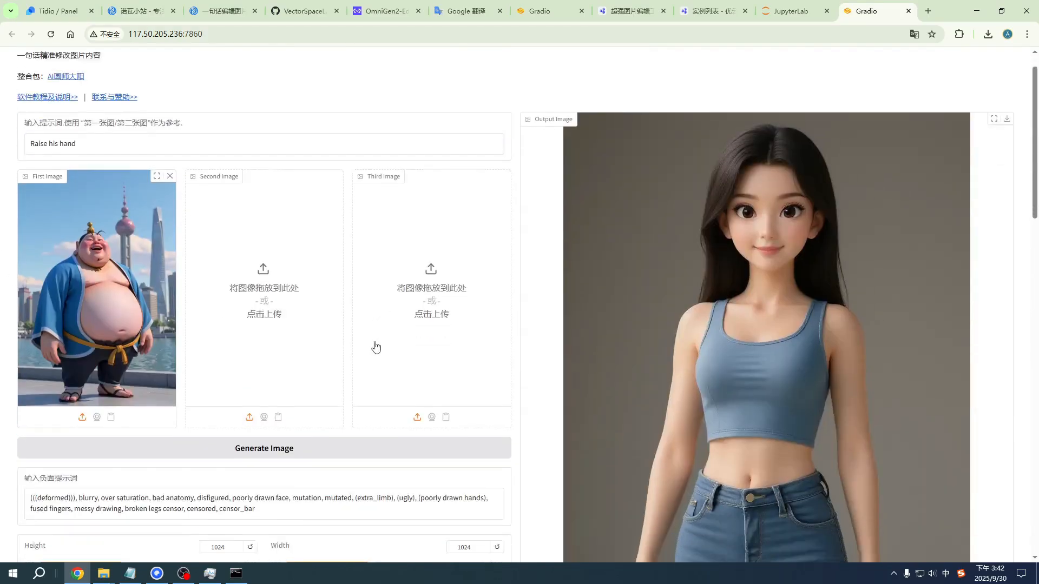
{"action": "scroll", "coordinate": [376, 347], "scroll_direction": "down", "scroll_amount": 2}
{"action": "left_click", "coordinate": [331, 372]}
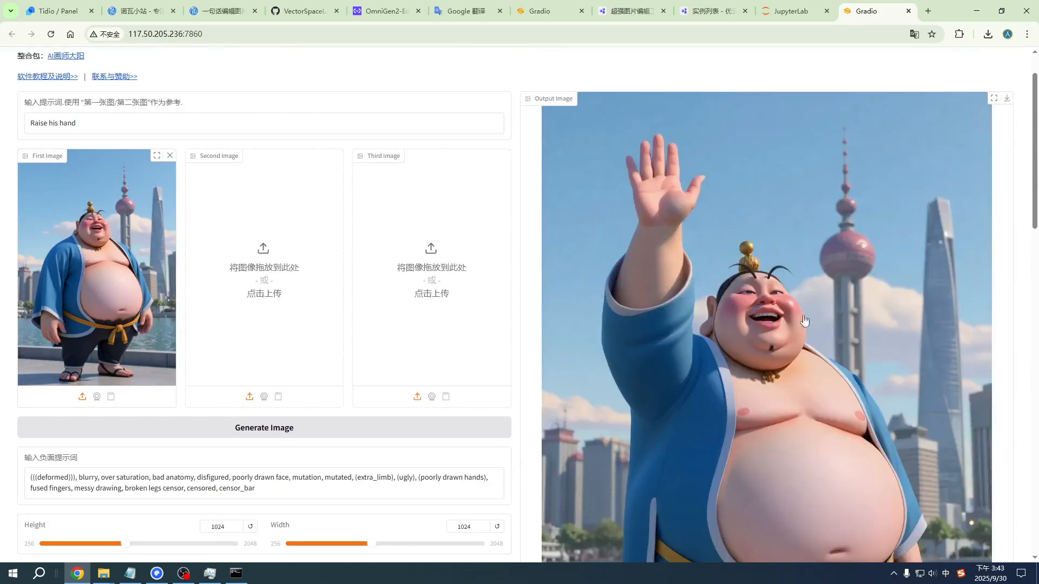
Step: Compare the generated image of the cartoon man with his source picture and the prompt
{"action": "scroll", "coordinate": [786, 265], "scroll_direction": "down", "scroll_amount": 1}
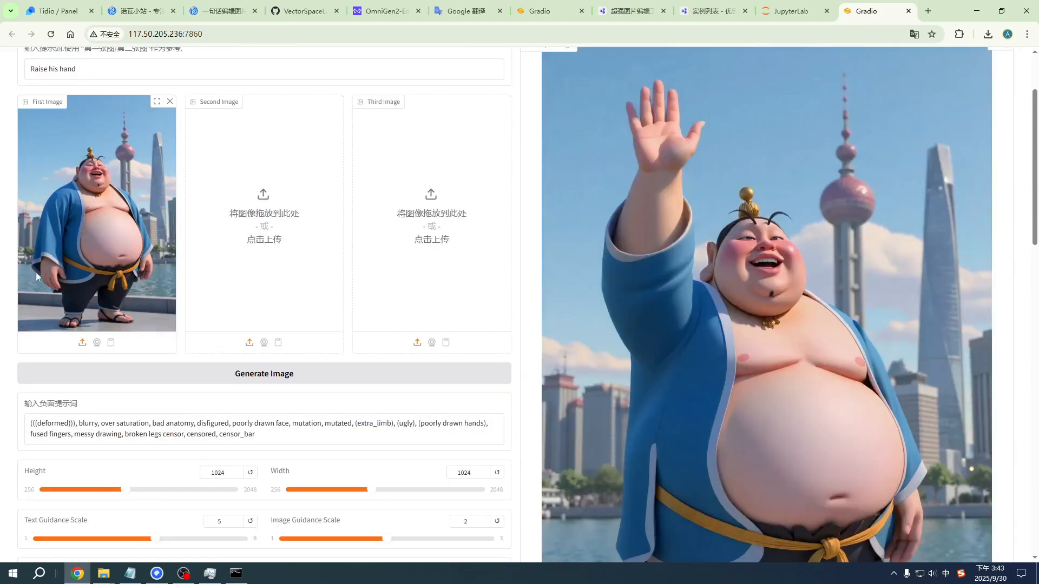
{"action": "scroll", "coordinate": [167, 204], "scroll_direction": "up", "scroll_amount": 2}
{"action": "left_click_drag", "start_coordinate": [90, 177], "coordinate": [27, 178]}
{"action": "left_click", "coordinate": [3, 278]}
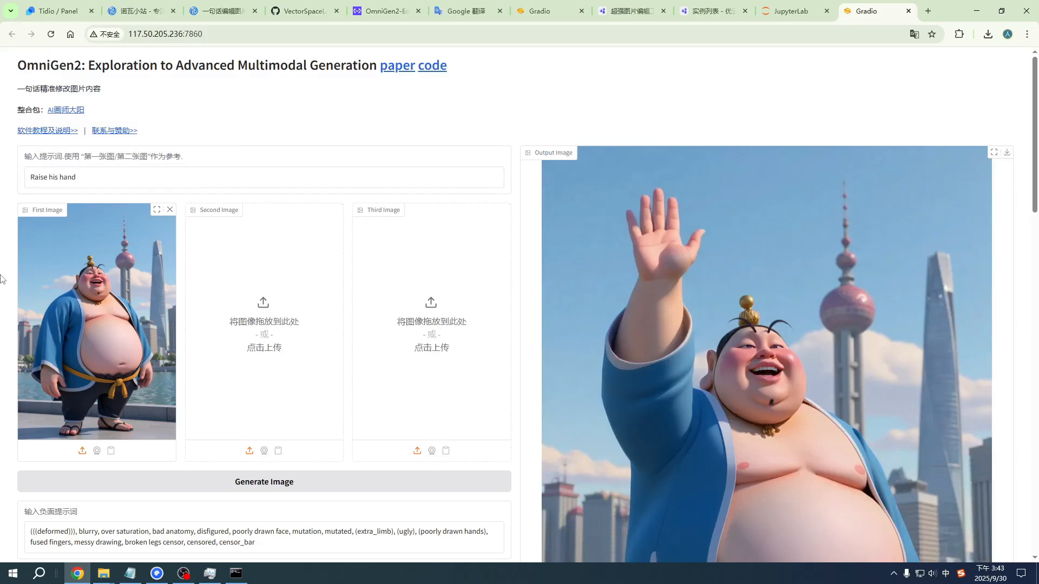
{"action": "scroll", "coordinate": [120, 273], "scroll_direction": "down", "scroll_amount": 1}
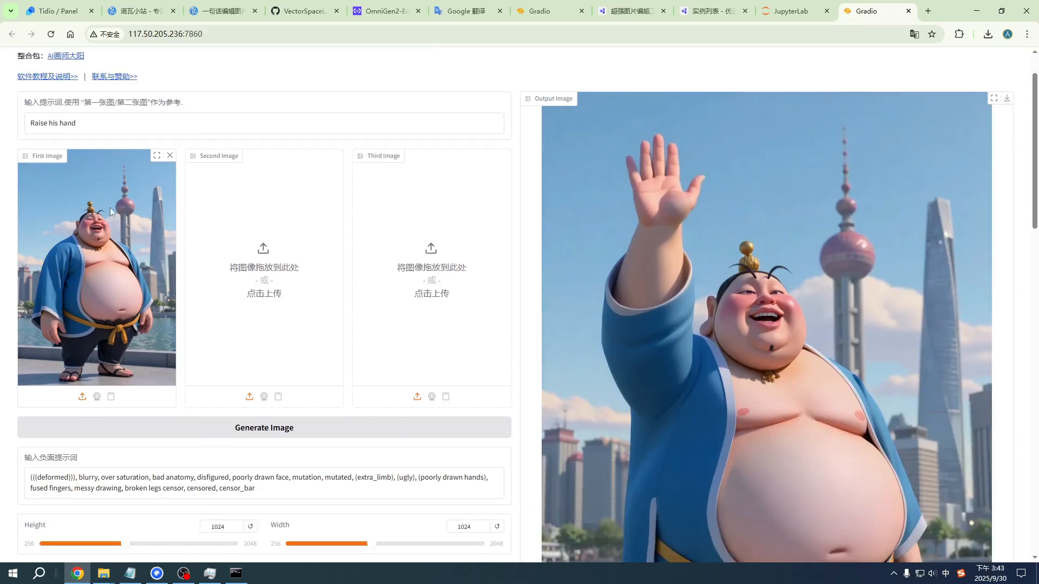
{"action": "scroll", "coordinate": [901, 336], "scroll_direction": "down", "scroll_amount": 2}
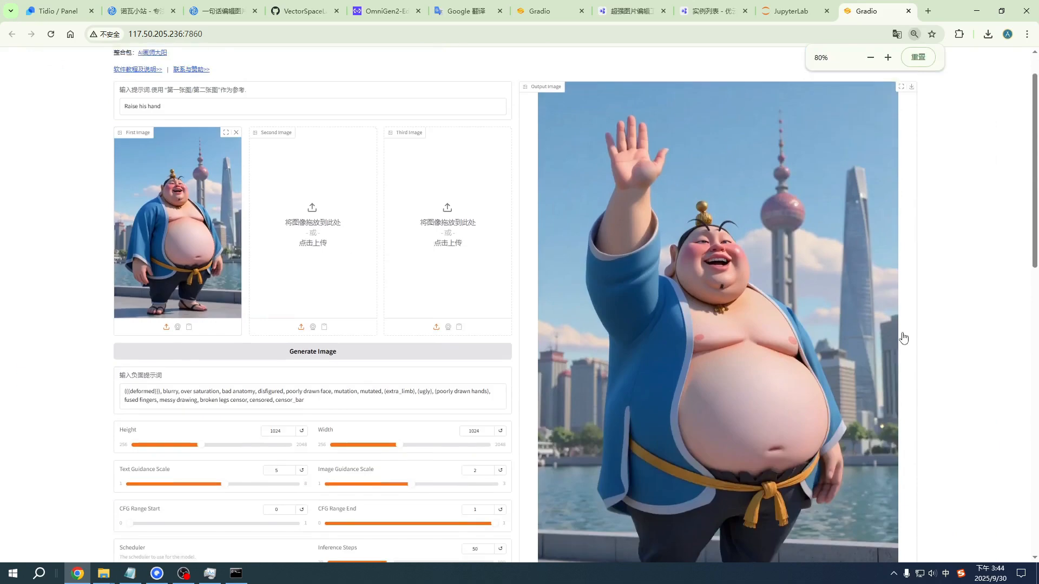
{"action": "scroll", "coordinate": [897, 341], "scroll_direction": "up", "scroll_amount": 1}
{"action": "scroll", "coordinate": [882, 347], "scroll_direction": "down", "scroll_amount": 1}
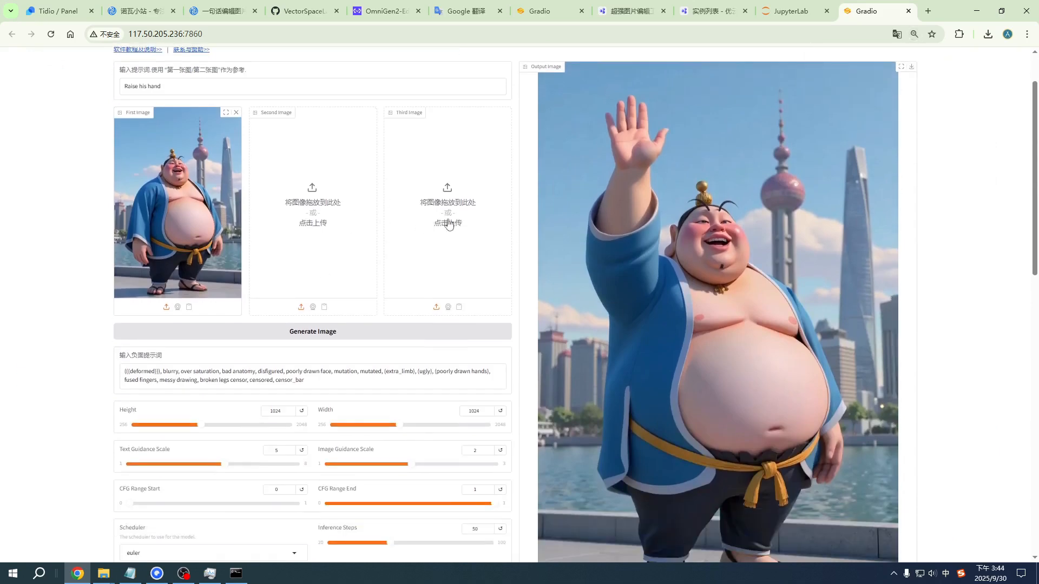
Step: Open the photo 跳舞远景1.jpeg from the img folder in File Explorer
{"action": "left_click", "coordinate": [103, 574]}
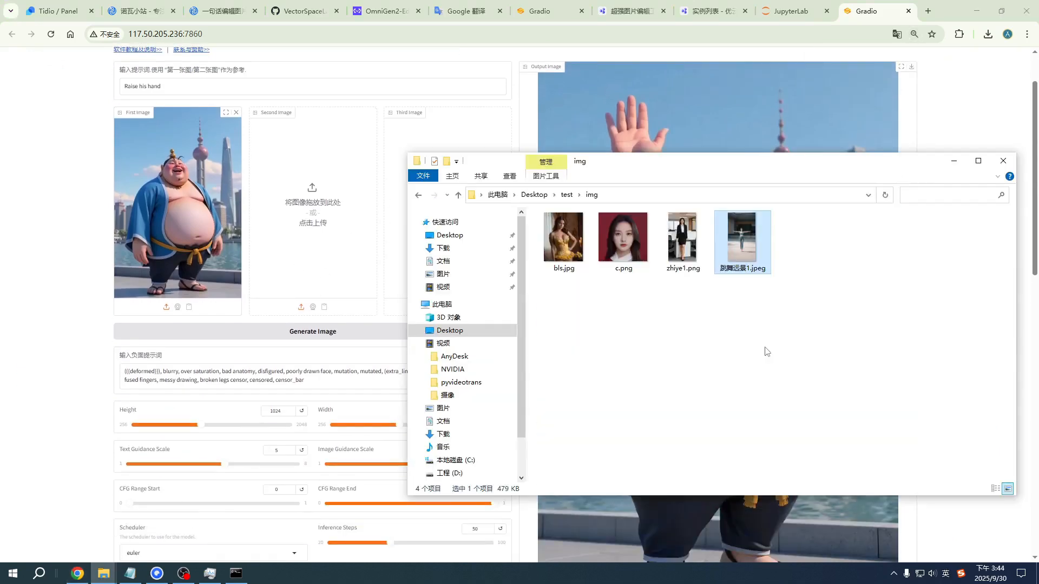
{"action": "double_click", "coordinate": [726, 251]}
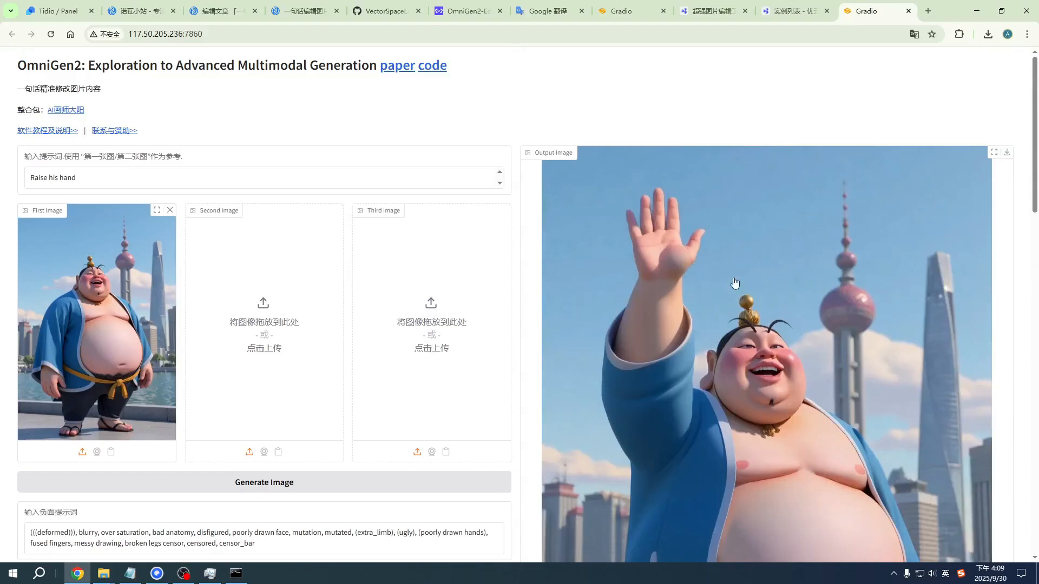
Step: From the cloud instance list, launch JupyterLab on the running OmniGen2 instance and open its outputs_gradio folder
{"action": "scroll", "coordinate": [928, 223], "scroll_direction": "down", "scroll_amount": 3}
{"action": "scroll", "coordinate": [928, 223], "scroll_direction": "up", "scroll_amount": 3}
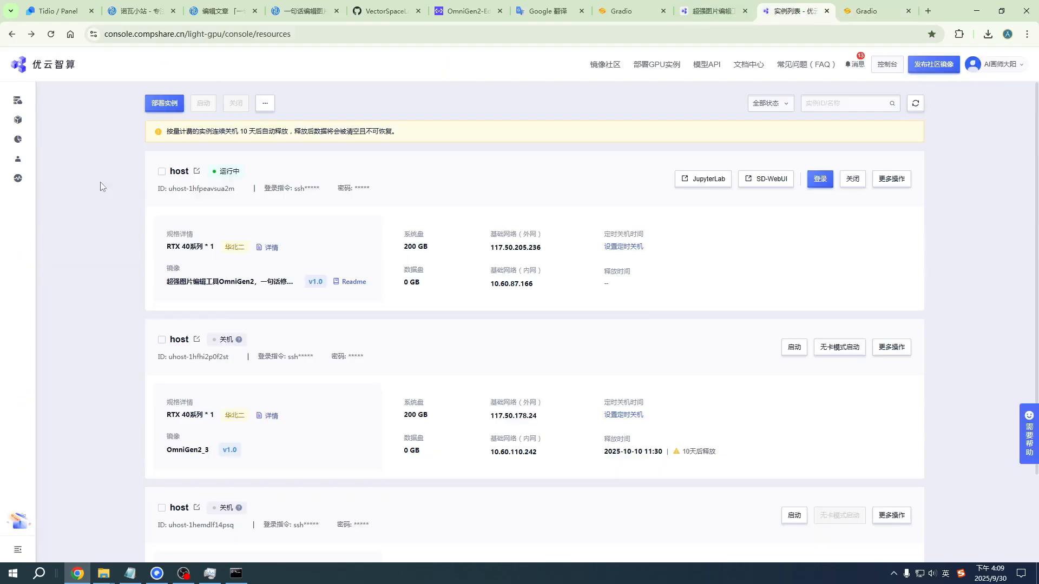
{"action": "left_click", "coordinate": [774, 11]}
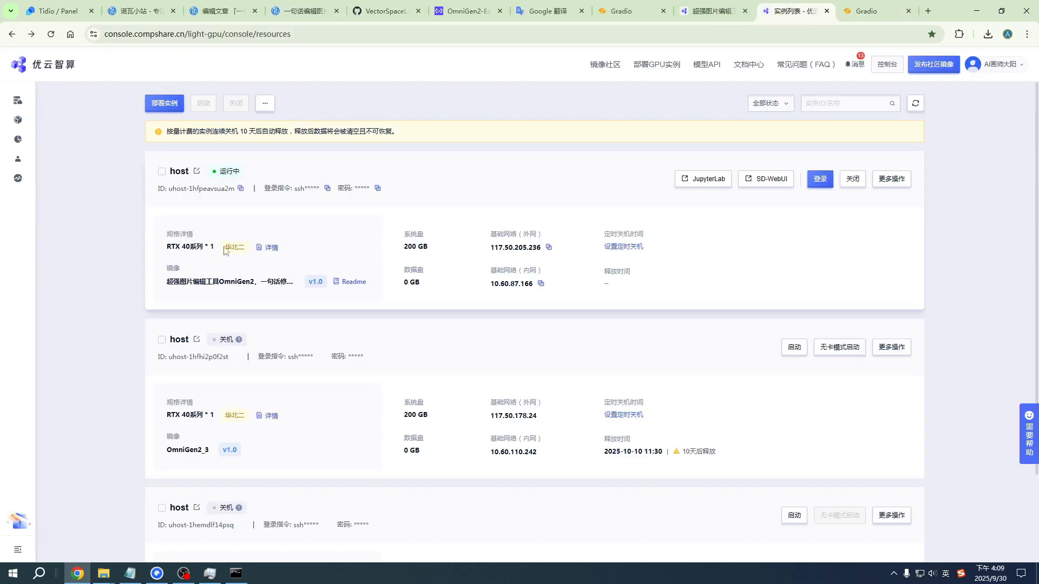
{"action": "left_click", "coordinate": [704, 179]}
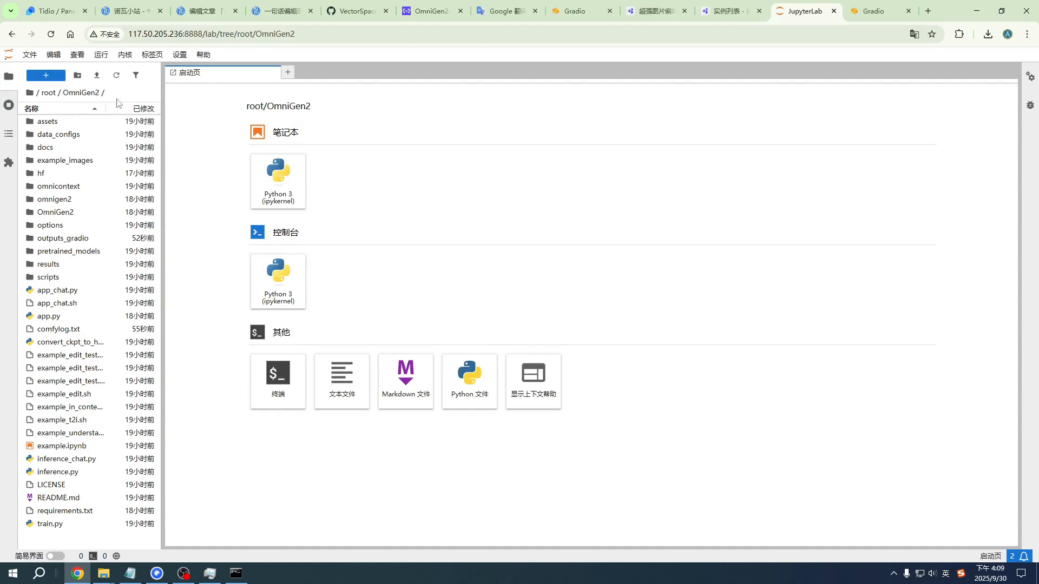
{"action": "left_click", "coordinate": [66, 240]}
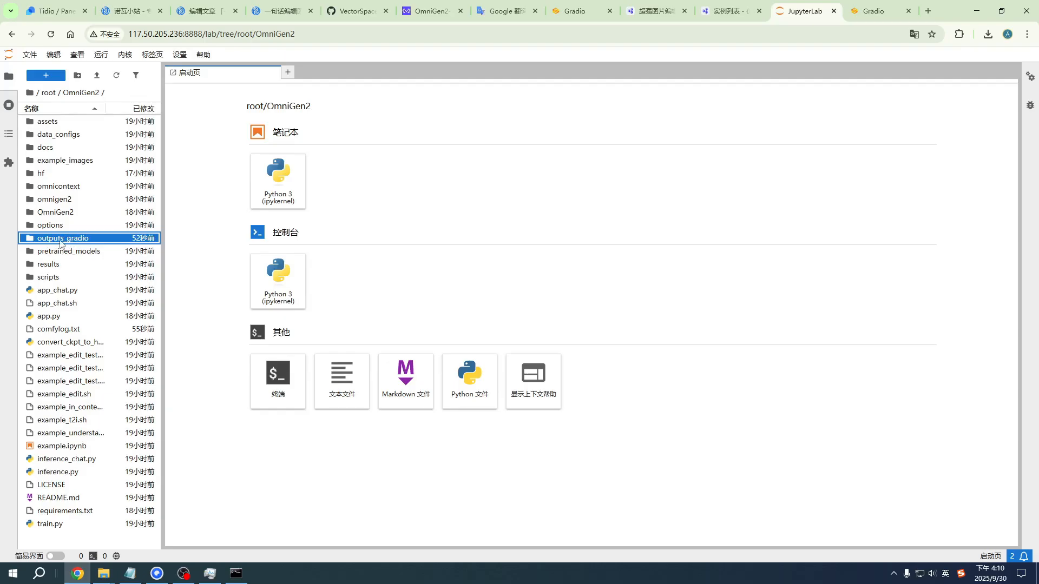
{"action": "double_click", "coordinate": [75, 243]}
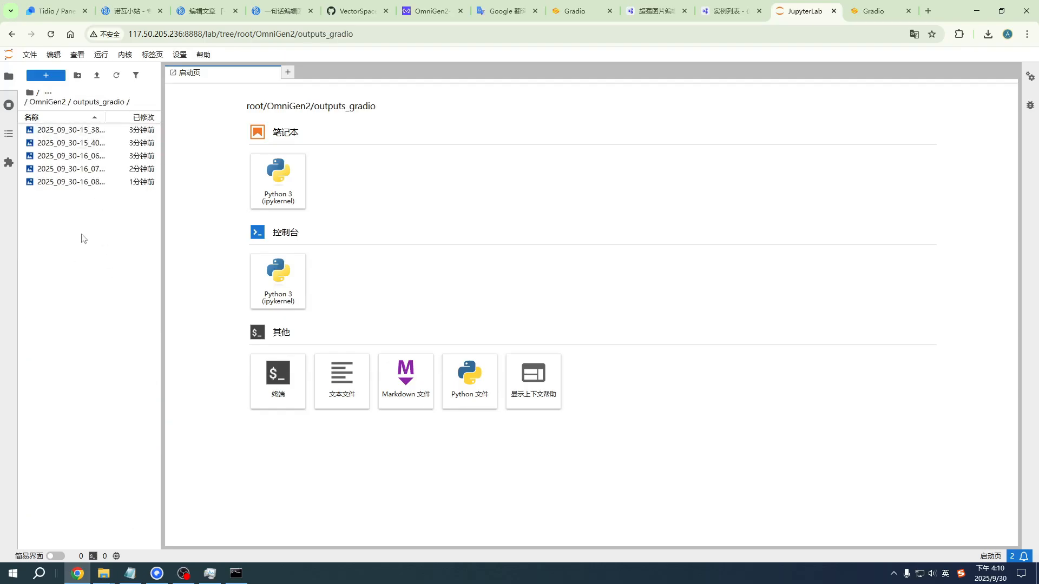
Step: Select all five generated images in the outputs_gradio folder and bring up the available file actions for them
{"action": "left_click", "coordinate": [80, 131]}
{"action": "left_click", "coordinate": [65, 182], "text": "shift"}
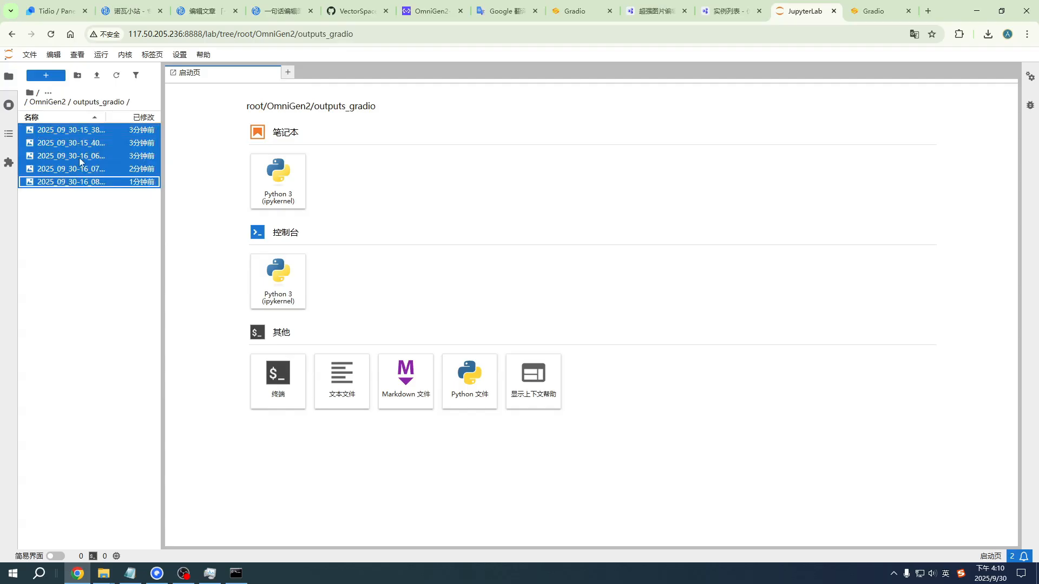
{"action": "right_click", "coordinate": [80, 161]}
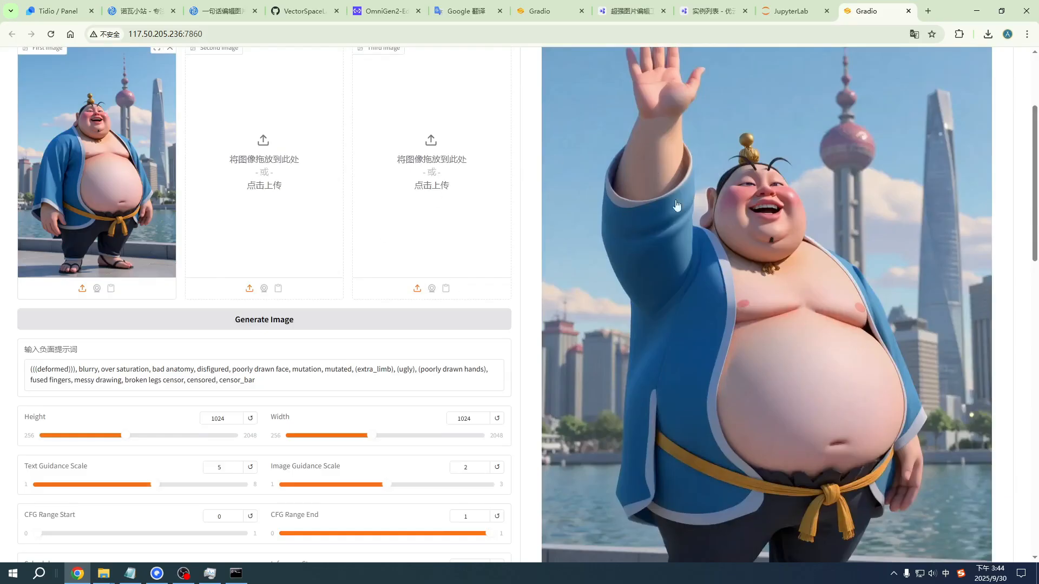
{"action": "scroll", "coordinate": [176, 220], "scroll_direction": "up", "scroll_amount": 3}
{"action": "scroll", "coordinate": [433, 295], "scroll_direction": "down", "scroll_amount": 8}
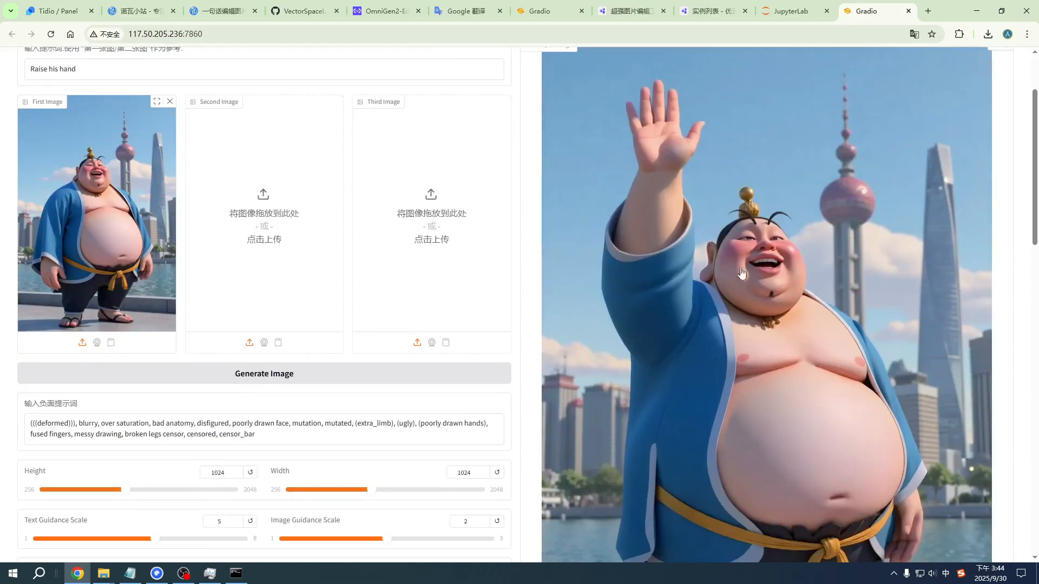